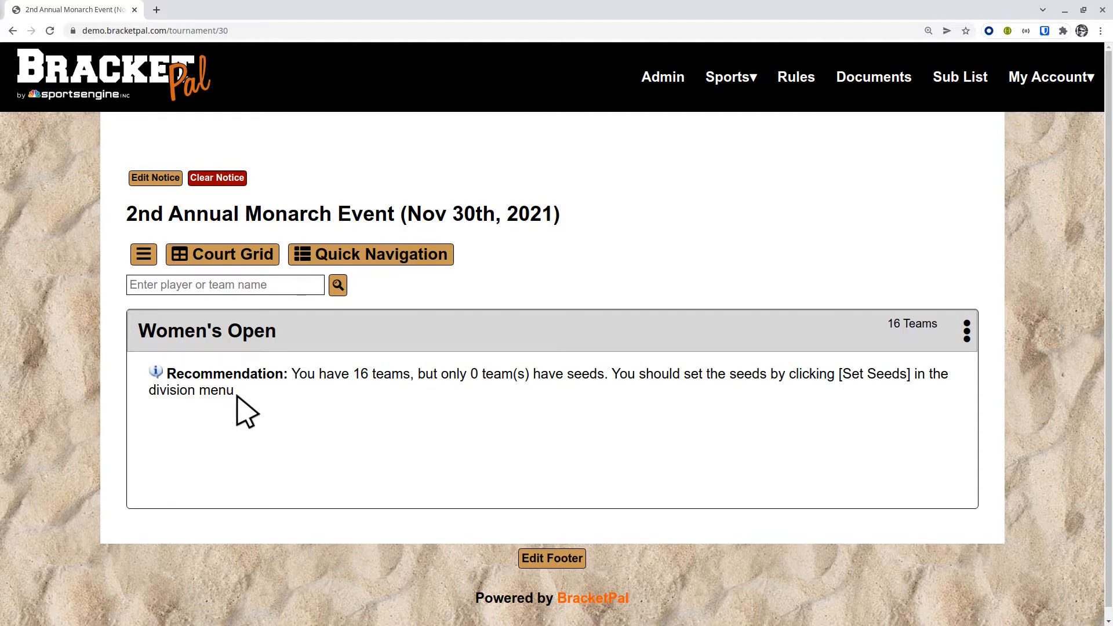
drag(255, 395, 209, 388)
click(199, 382)
drag(228, 376, 242, 397)
click(234, 389)
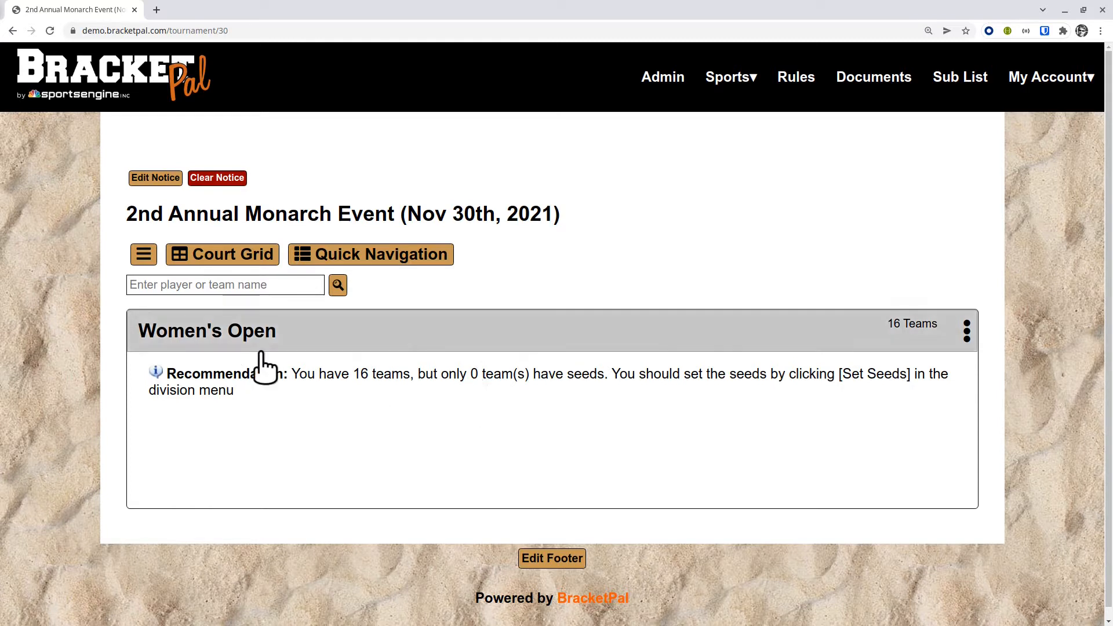
- Set the Women's Open division type to Monarch Pools (a.k.a King/Queen of the Court) and save the division
click(966, 336)
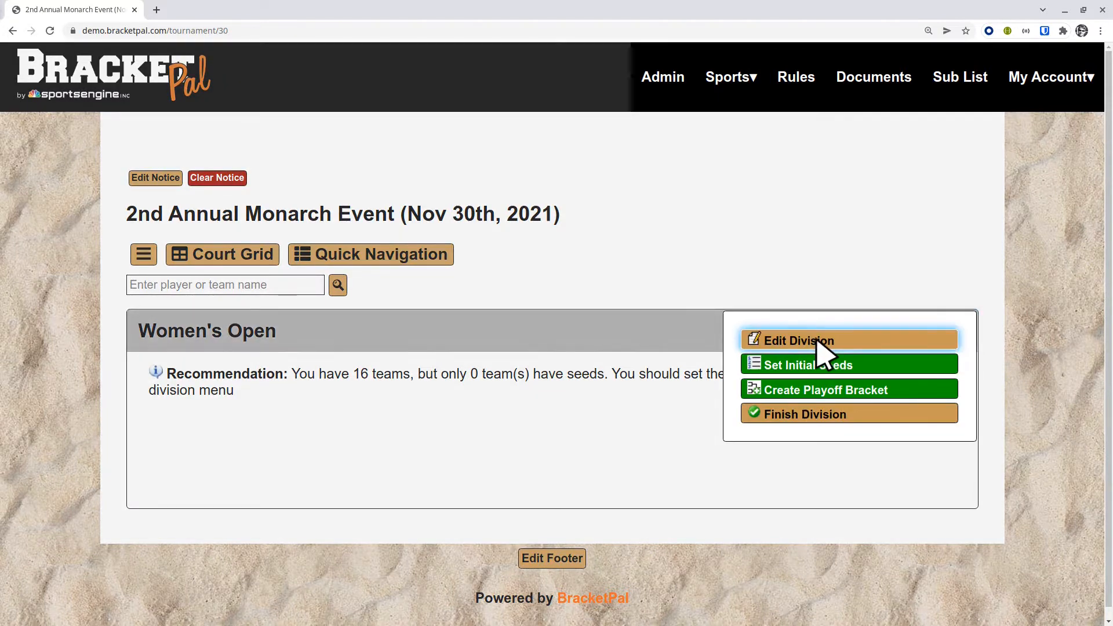
click(820, 343)
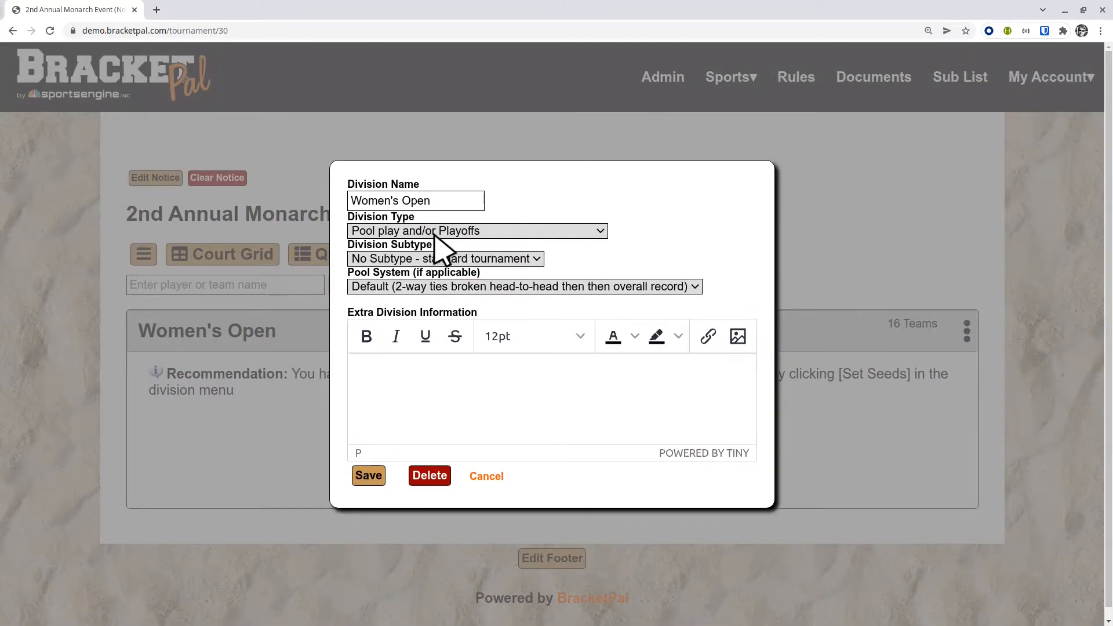
click(483, 230)
click(484, 231)
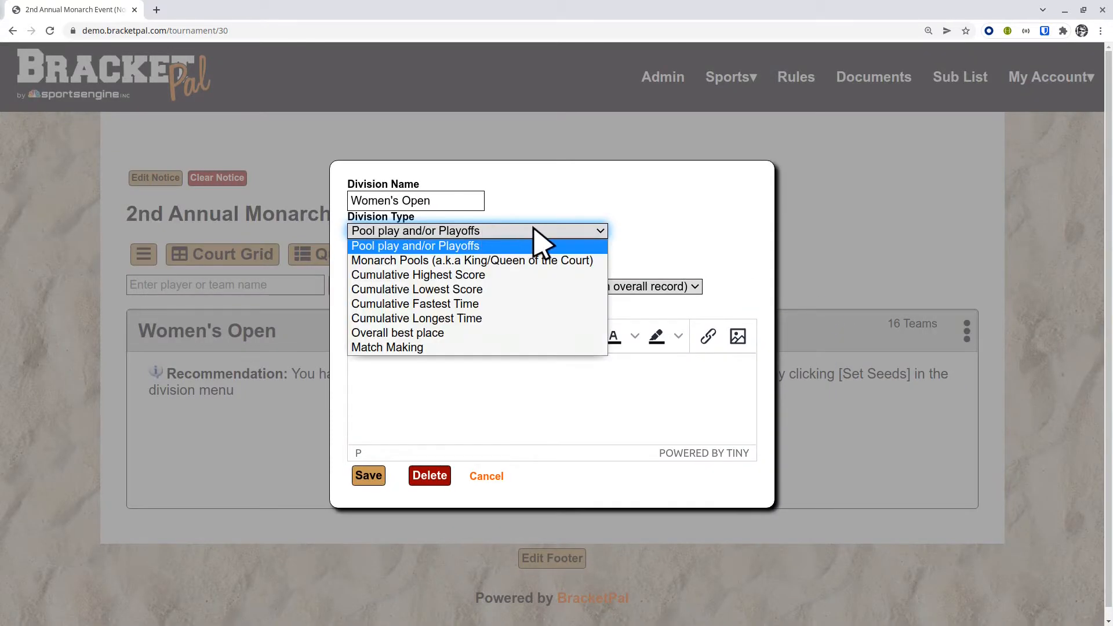
click(514, 262)
click(368, 478)
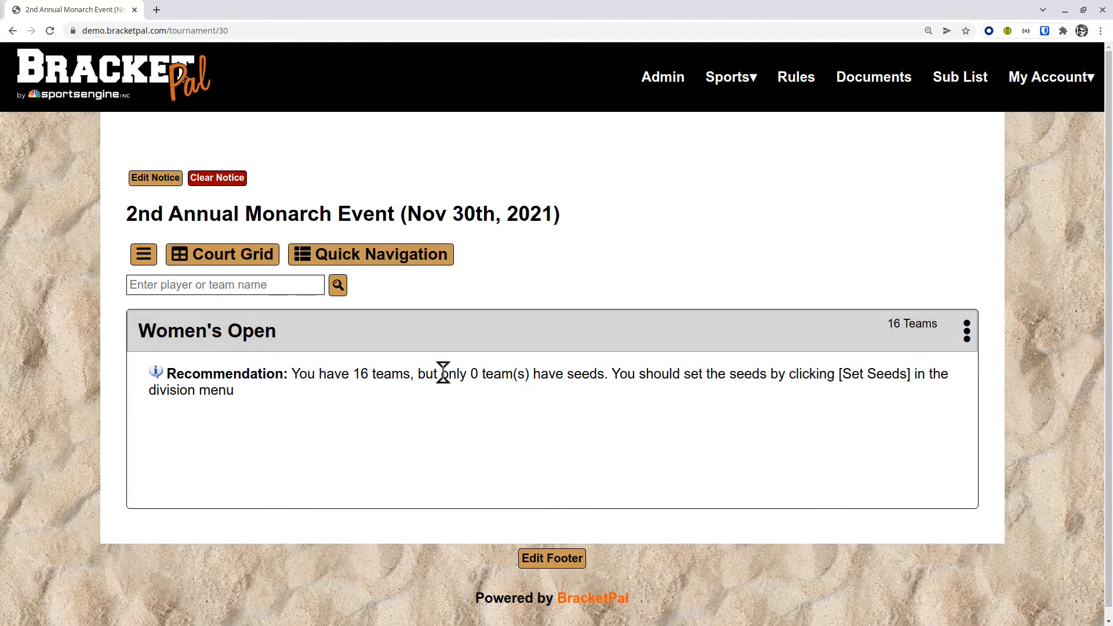
- Randomize the initial seeds of the Women's Open teams and save them
click(966, 332)
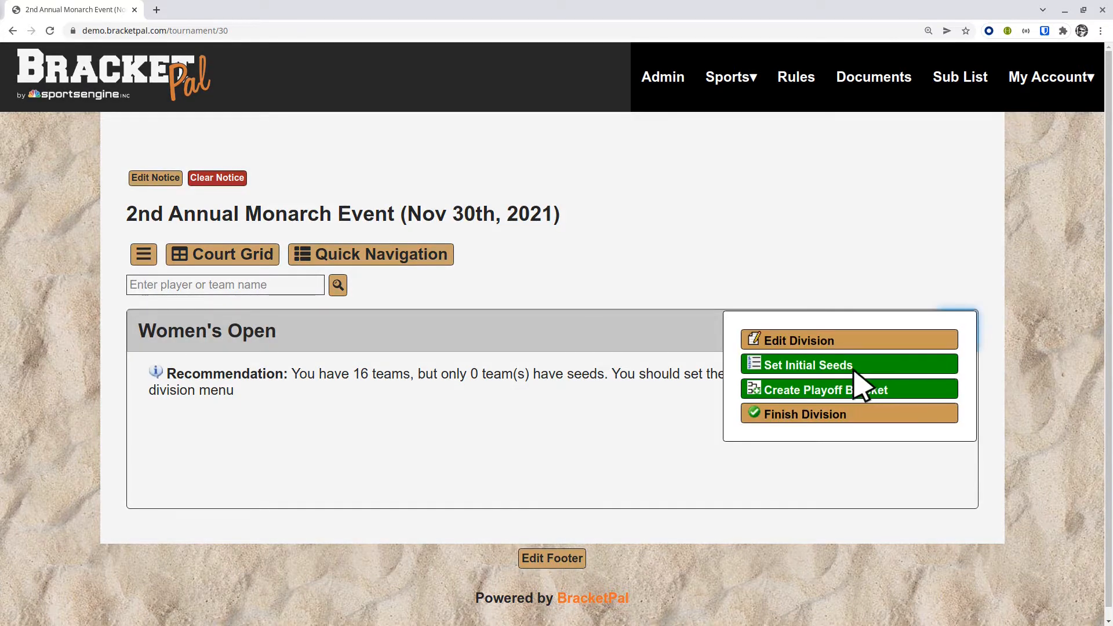
click(857, 366)
click(529, 267)
scroll(753, 290, down, 5)
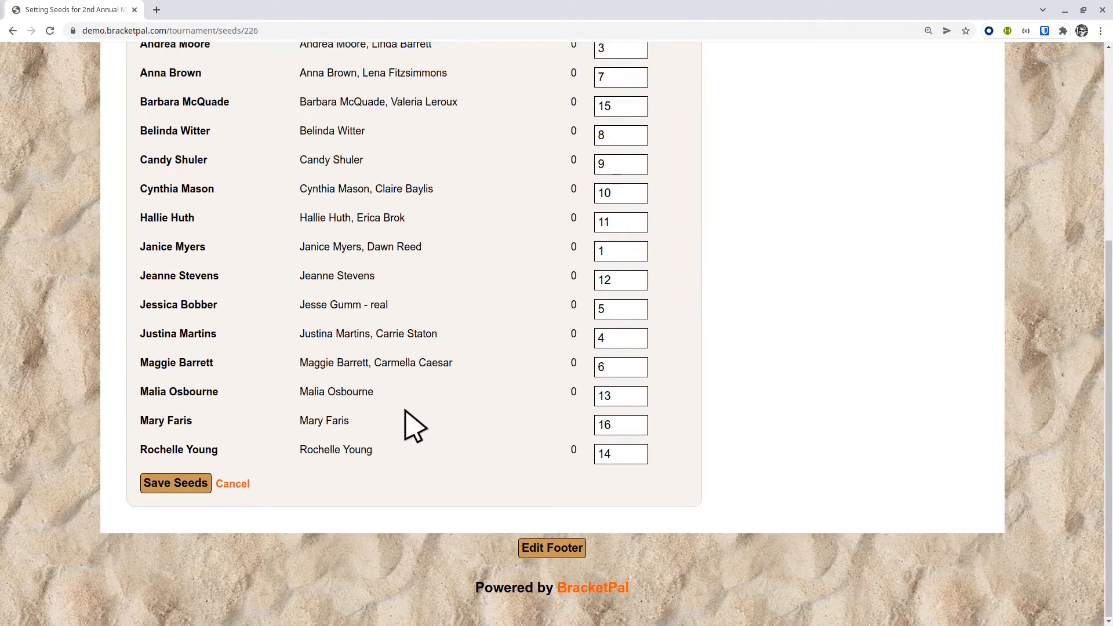
scroll(406, 423, up, 4)
scroll(522, 354, down, 2)
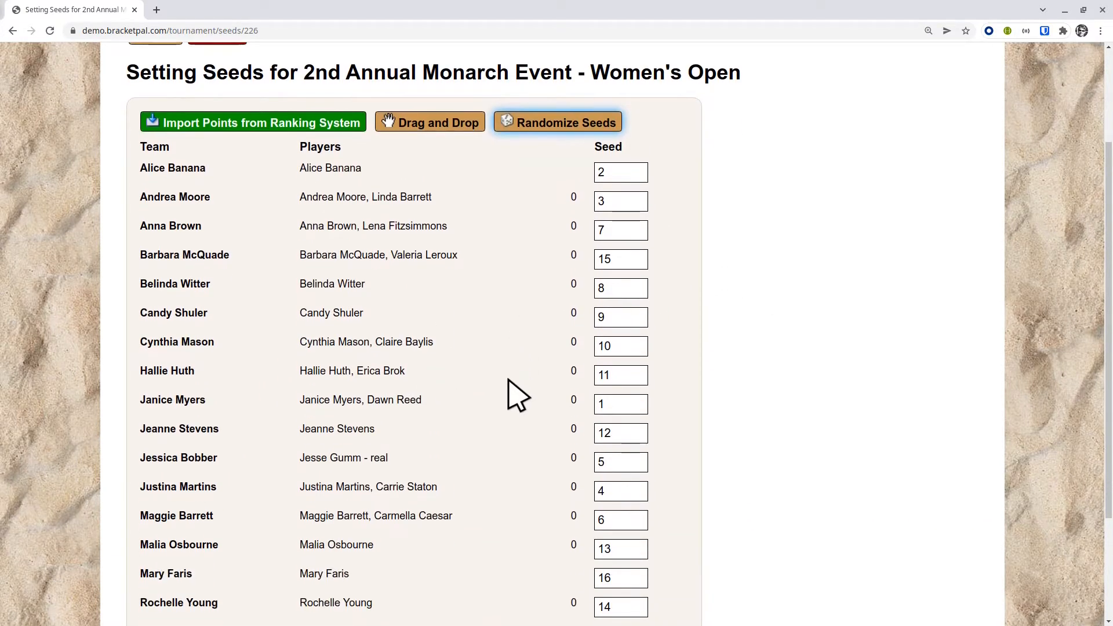
click(199, 572)
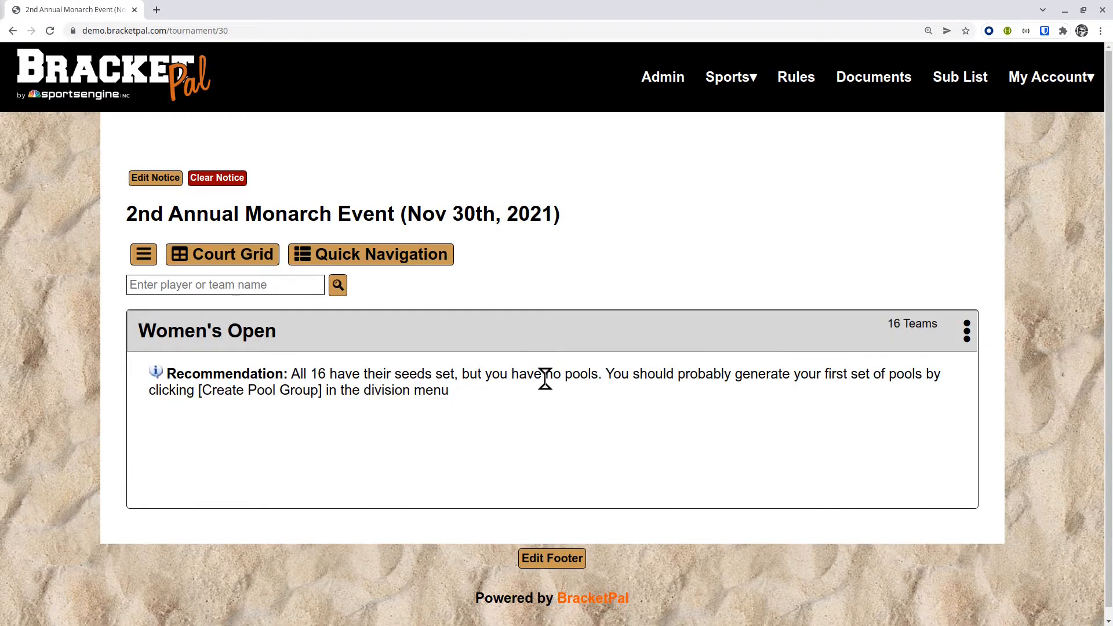
- Start a new pool group for the Women's Open division covering seeds 1 to 16
click(970, 341)
click(972, 330)
click(648, 340)
click(648, 340)
click(972, 328)
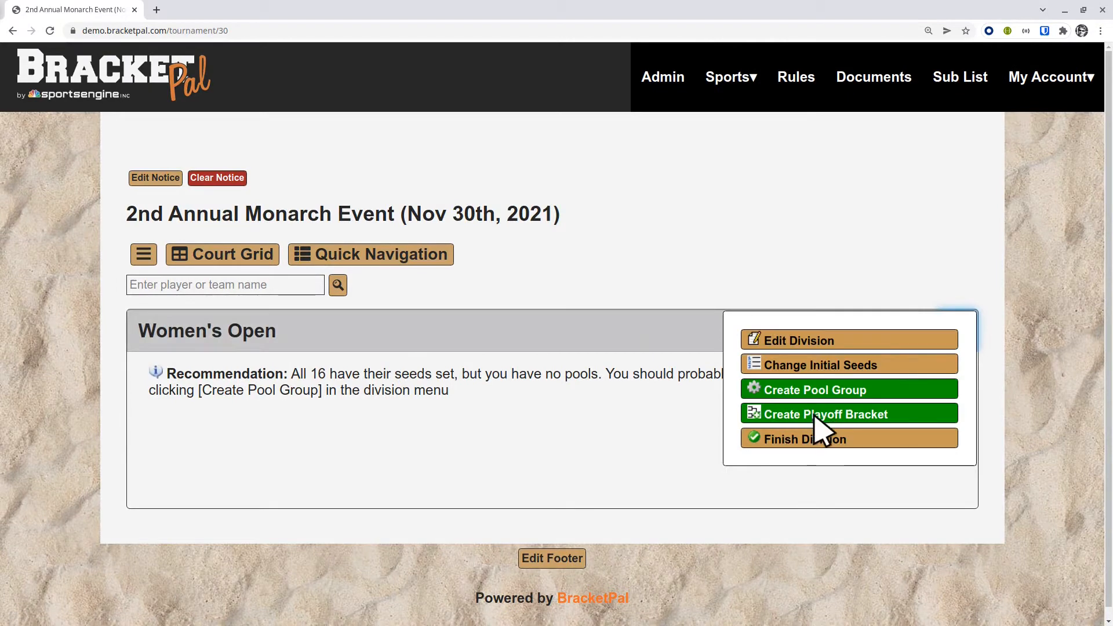
click(828, 391)
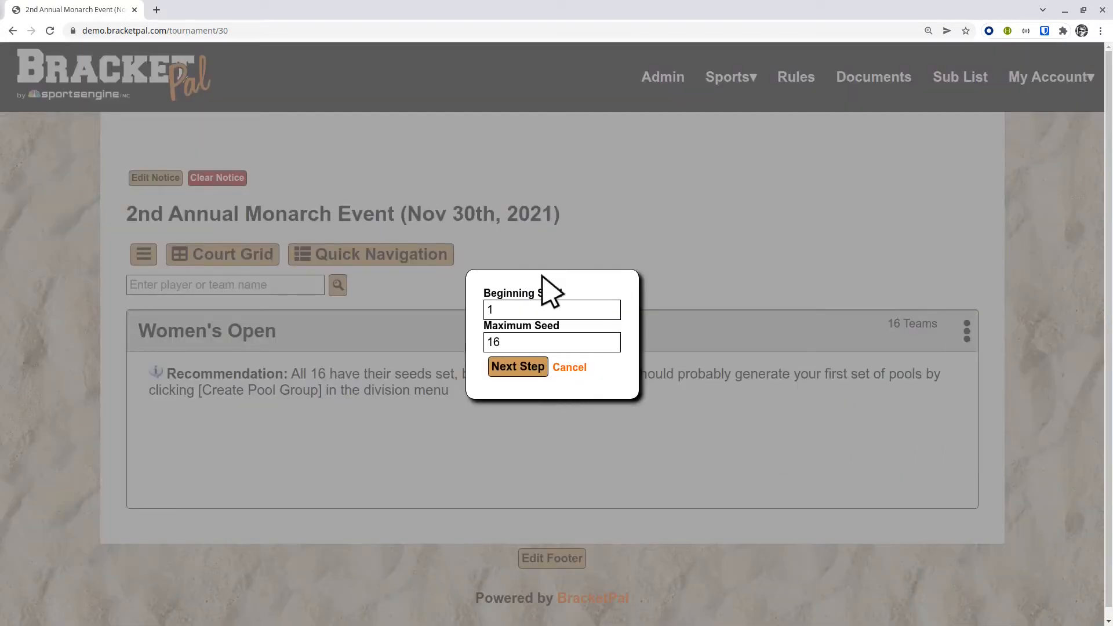
click(516, 369)
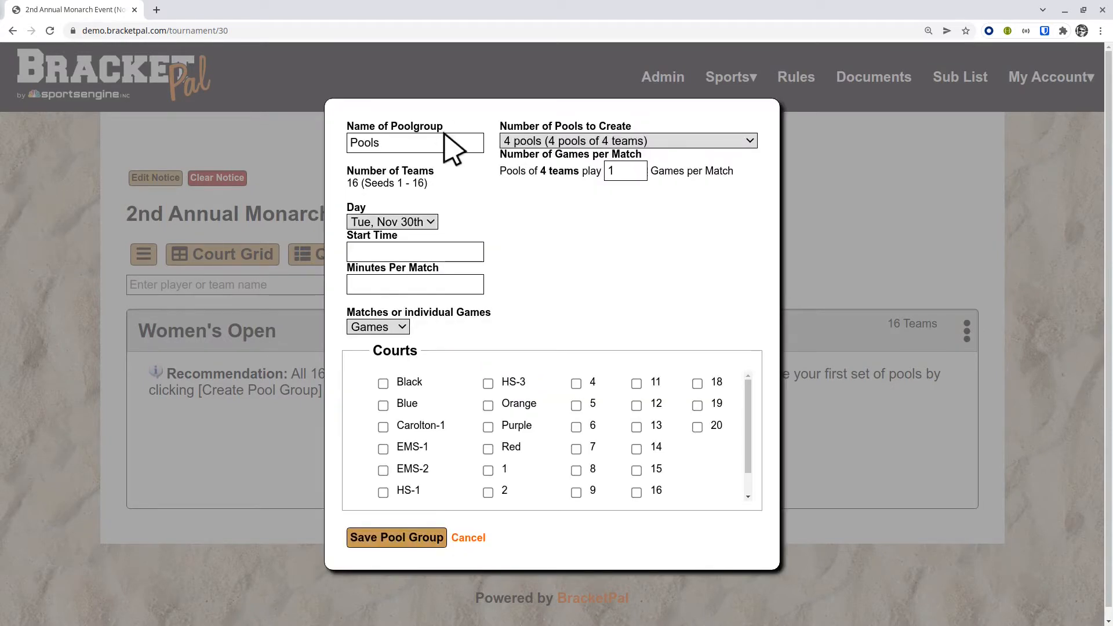
- Name the pool group Round 1 and schedule it for Tue, Nov 30th at 9am with 30 minutes per match
double_click(417, 143)
text(Round 1)
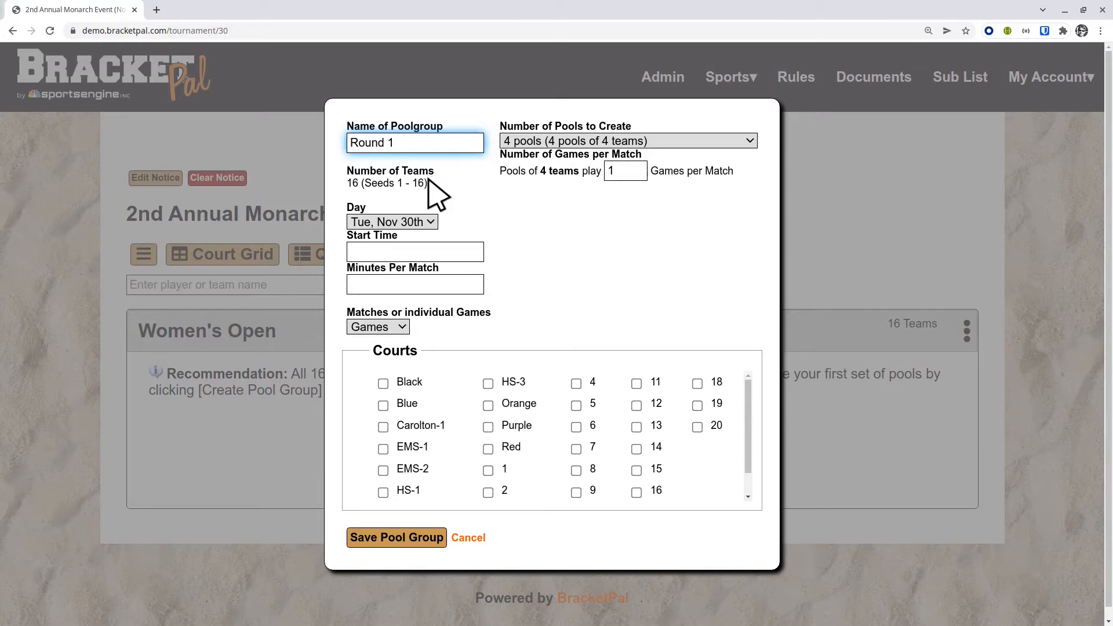
click(423, 223)
click(415, 239)
click(414, 249)
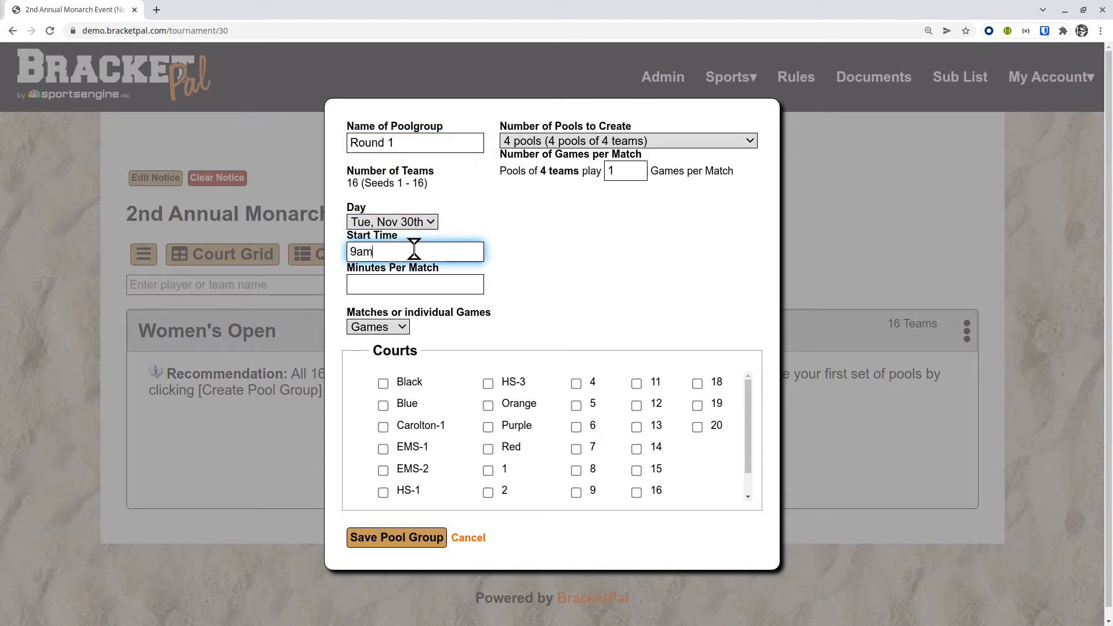
key(Tab)
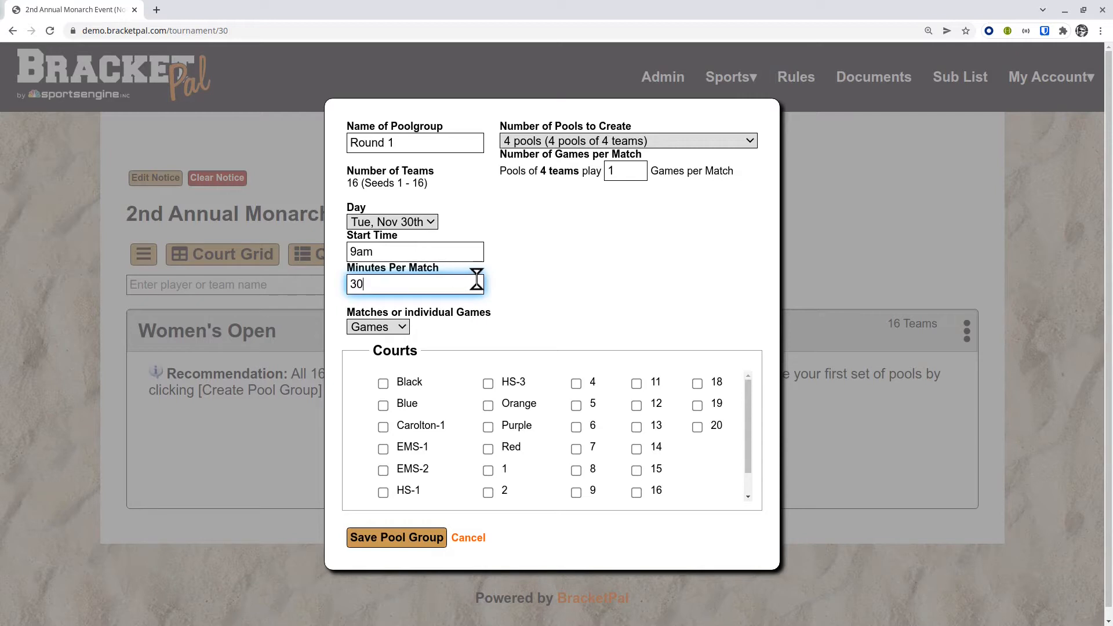
- Choose individual games, 4 pools of 4 teams and 1 game per match for the pool group
click(380, 327)
click(534, 343)
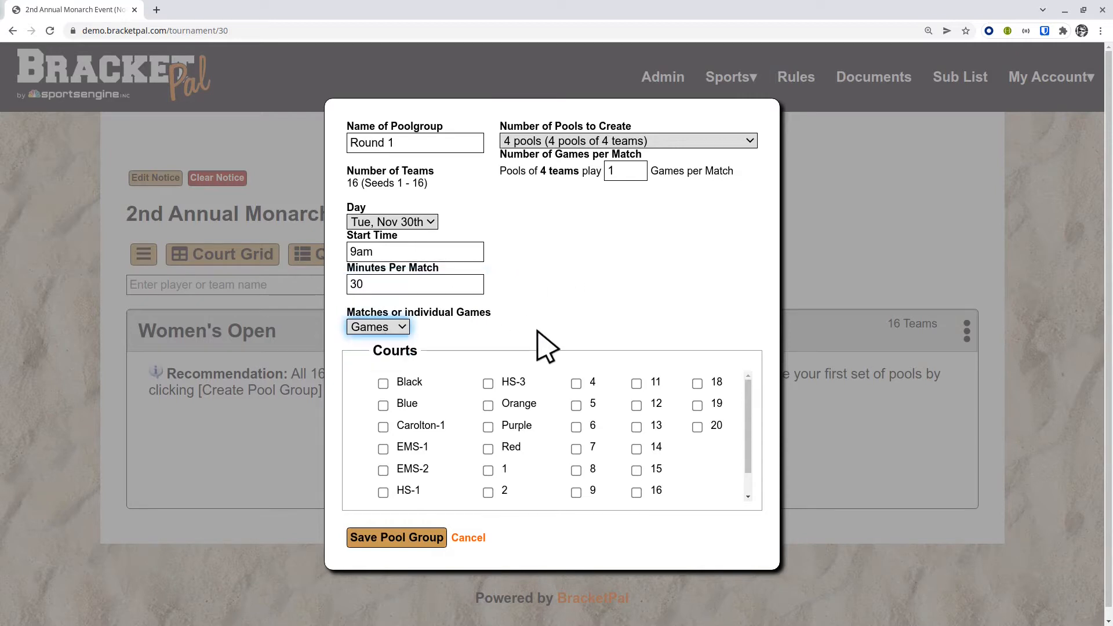
click(557, 142)
click(565, 168)
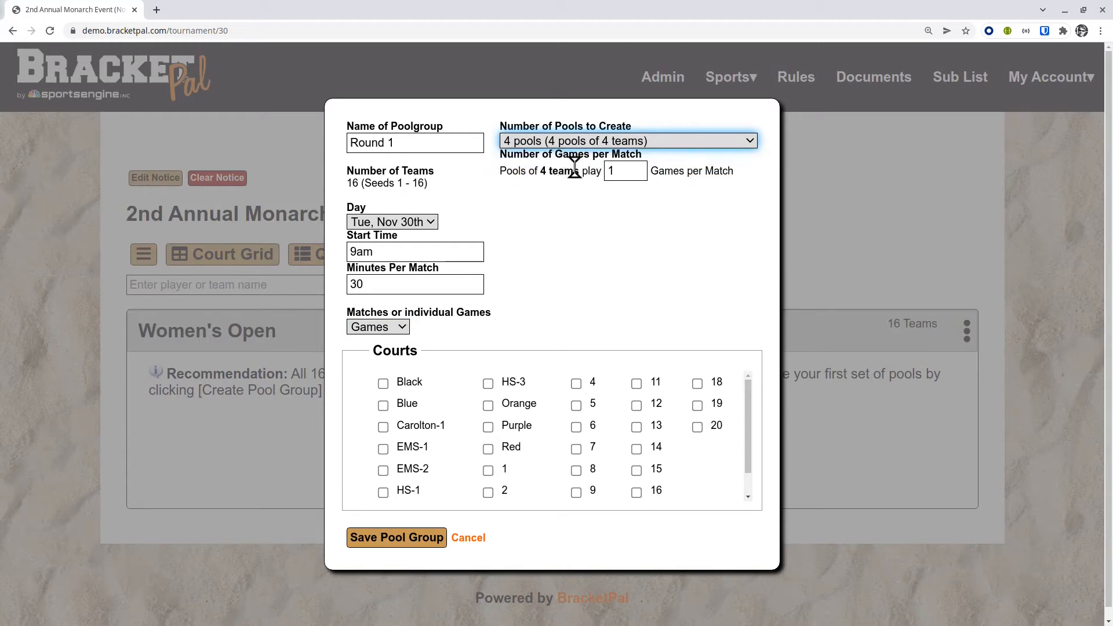
click(629, 171)
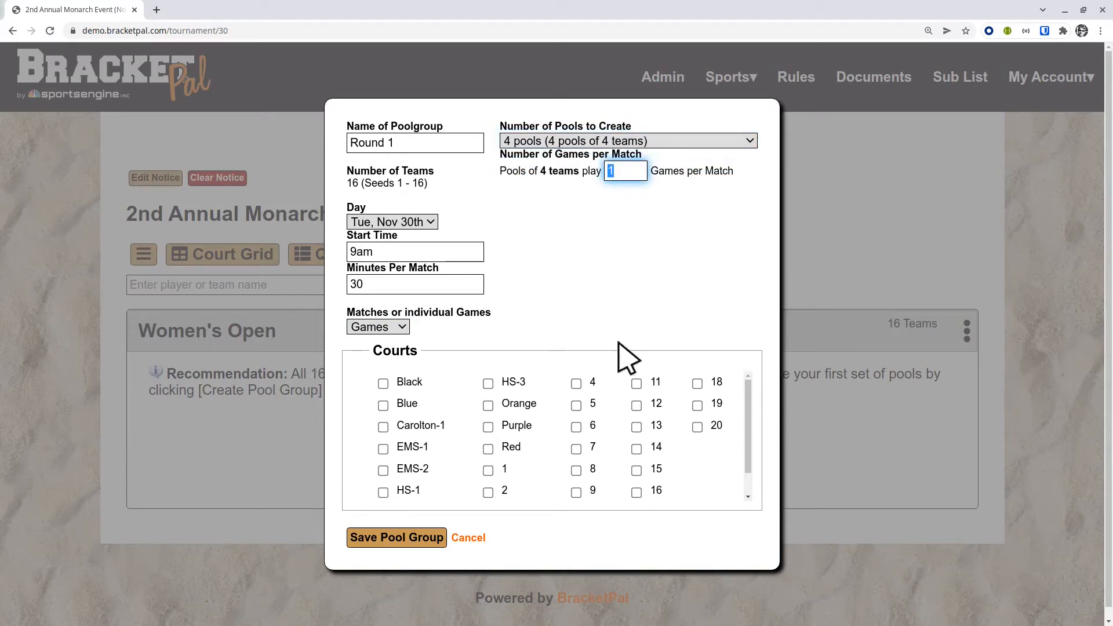
- Assign courts 1, 2, 3 and 4 to the Round 1 pool group and save it
drag(753, 427, 758, 460)
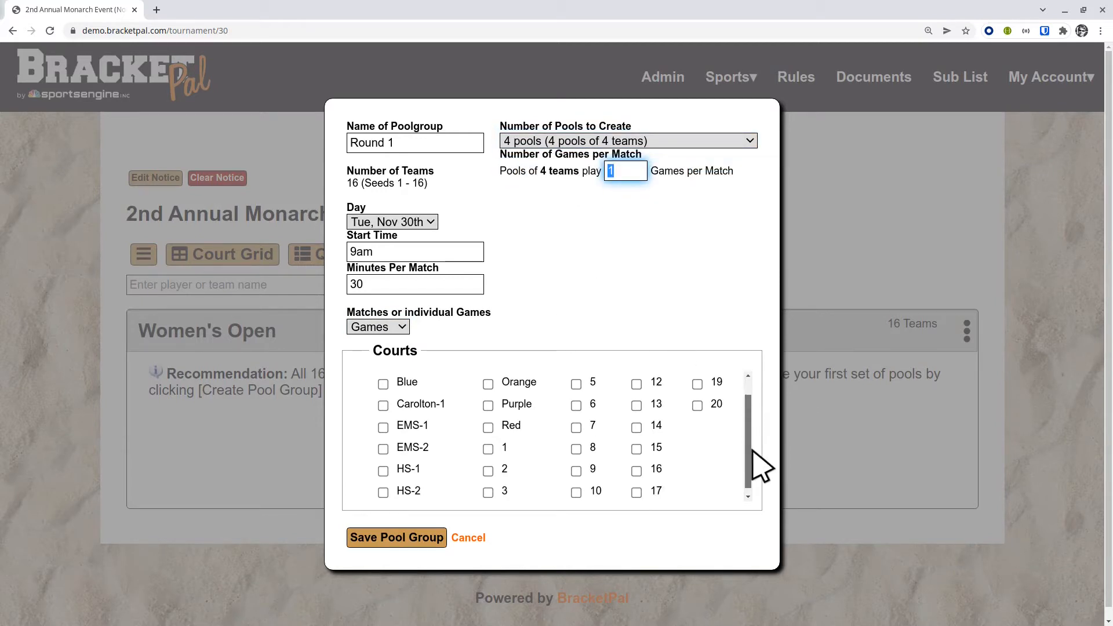
click(497, 445)
click(488, 465)
click(488, 487)
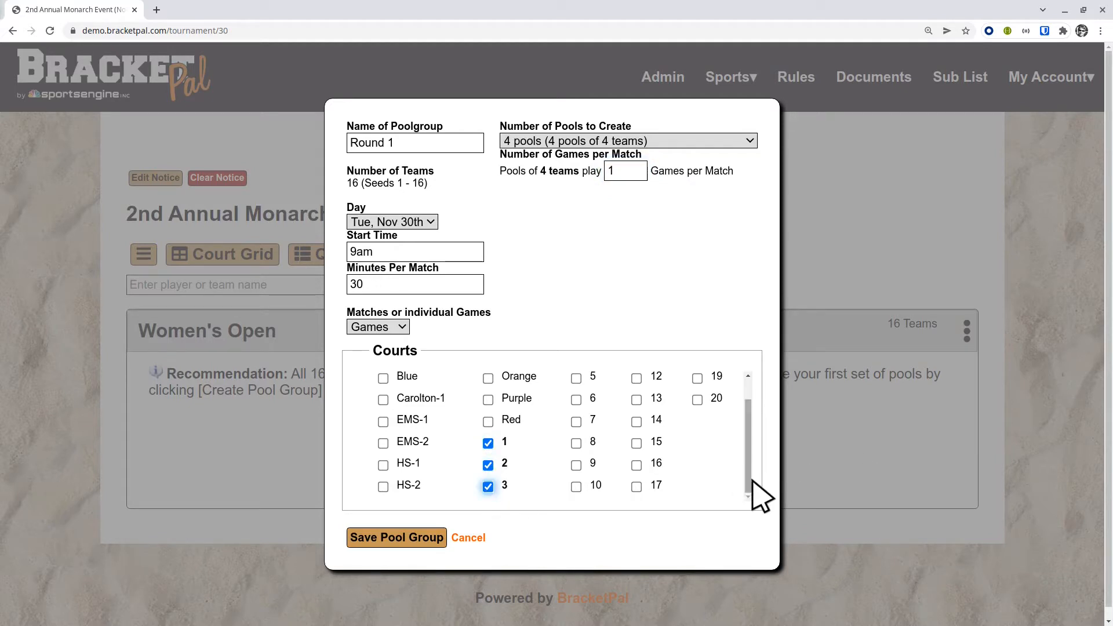
drag(752, 480, 750, 374)
click(576, 383)
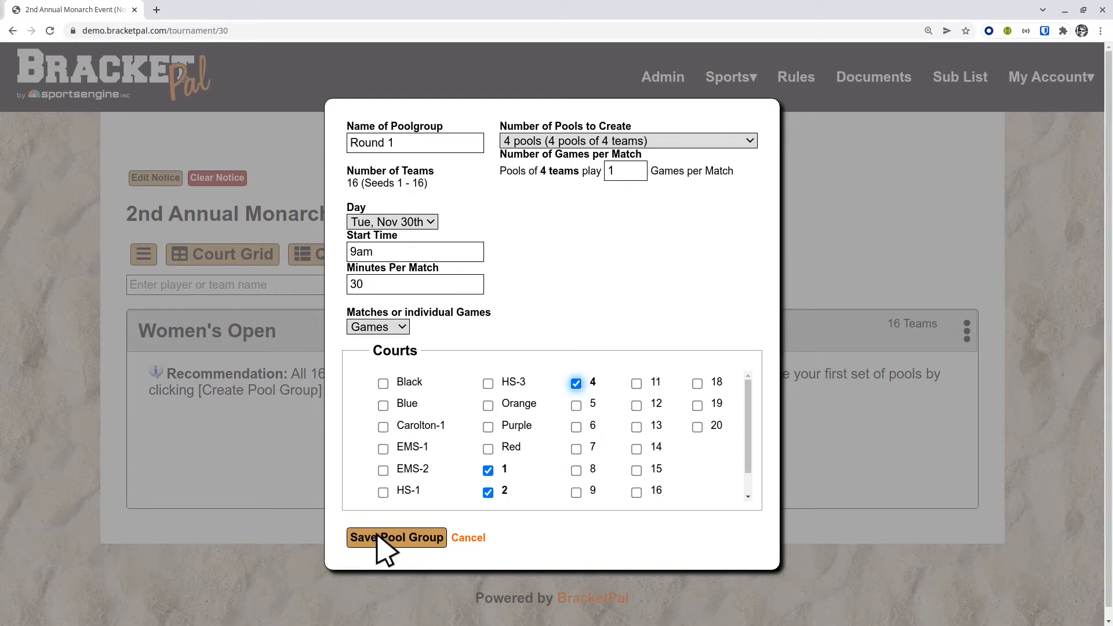
click(378, 536)
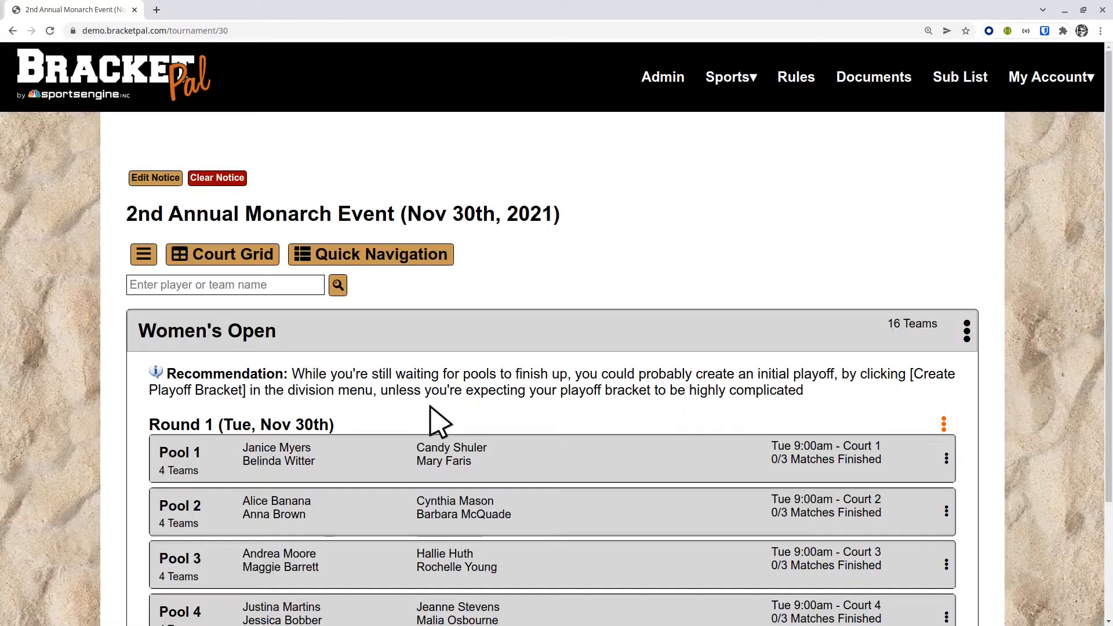
- Examine Pool 1's standings and the partner pairings across its scheduled matches, and return to the main tournament page
scroll(449, 380, down, 3)
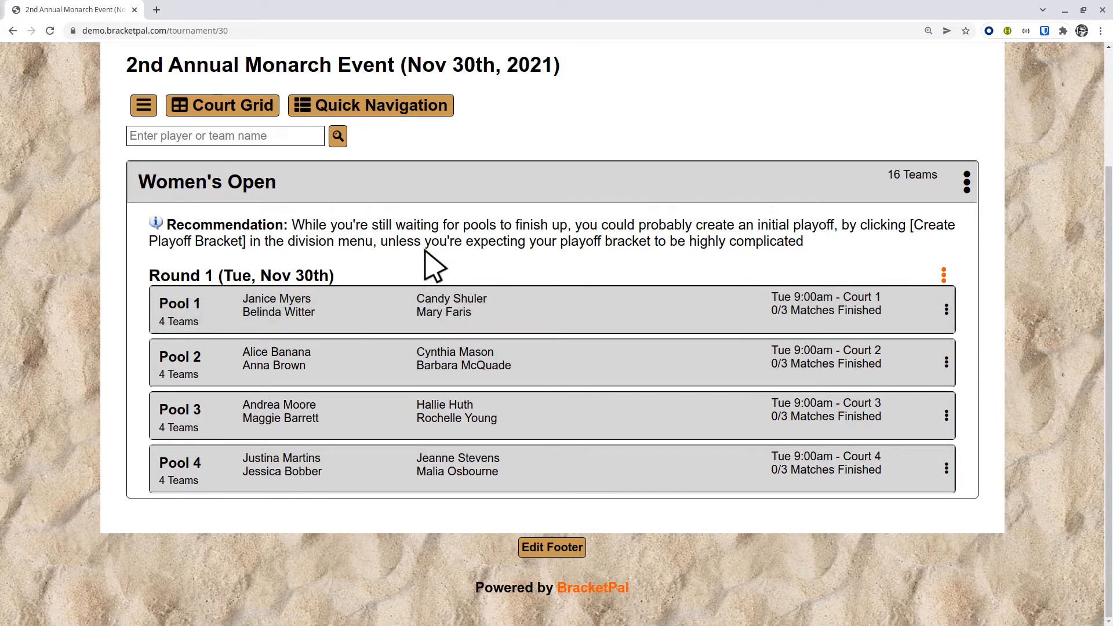
click(423, 307)
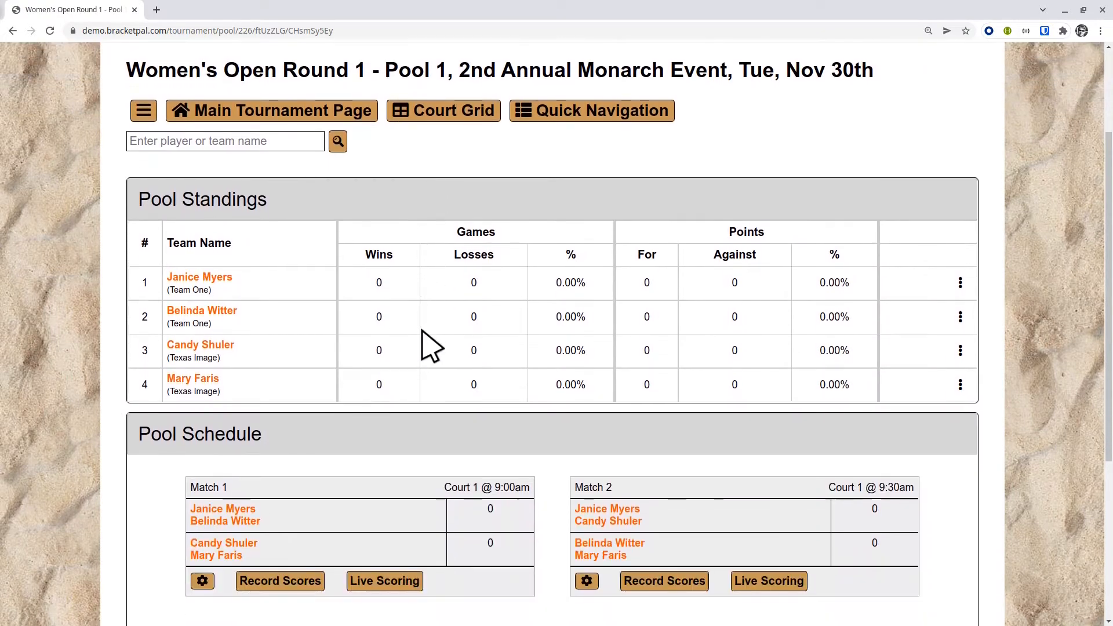
scroll(428, 346, down, 1)
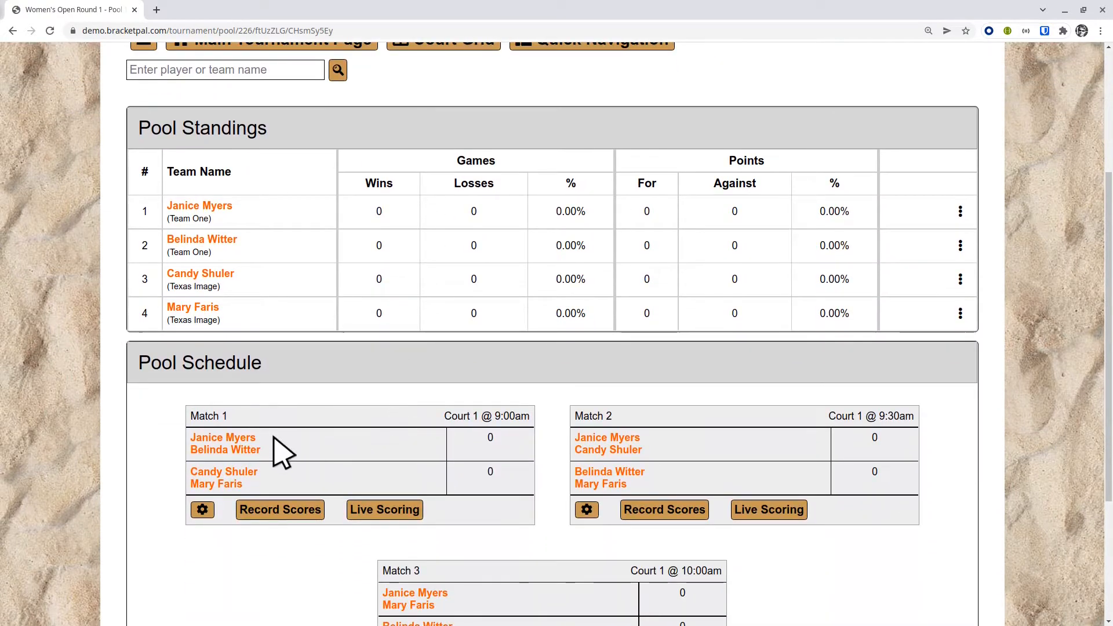
drag(278, 458, 208, 402)
click(218, 423)
mouse_move(260, 488)
mouse_down()
mouse_move(157, 484)
mouse_move(182, 472)
mouse_move(258, 488)
mouse_up()
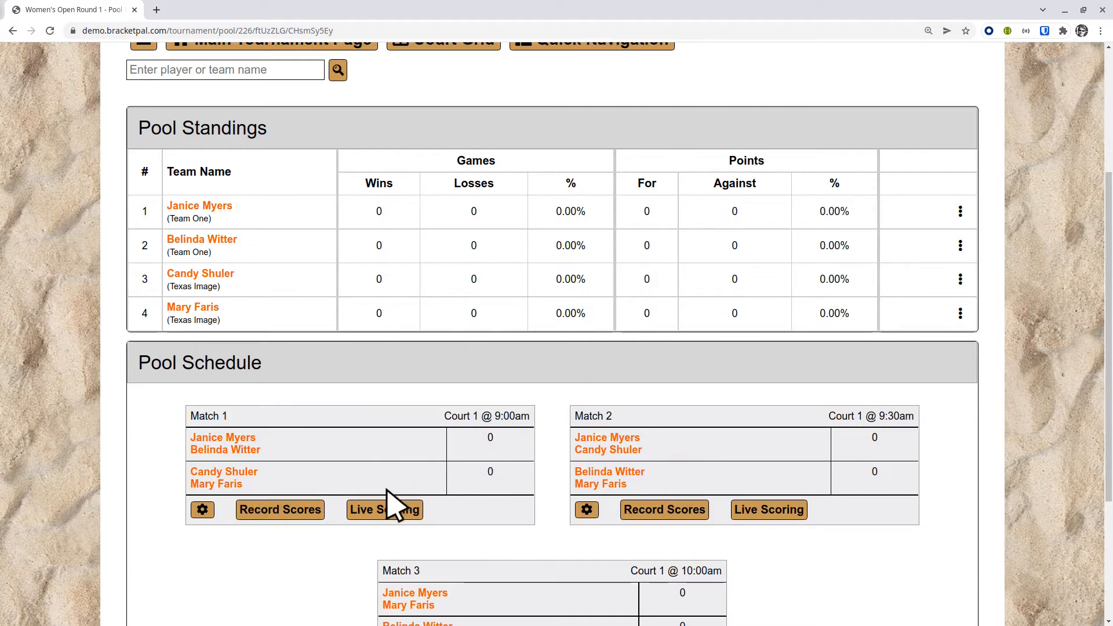
scroll(397, 499, down, 3)
drag(361, 237, 389, 244)
click(324, 241)
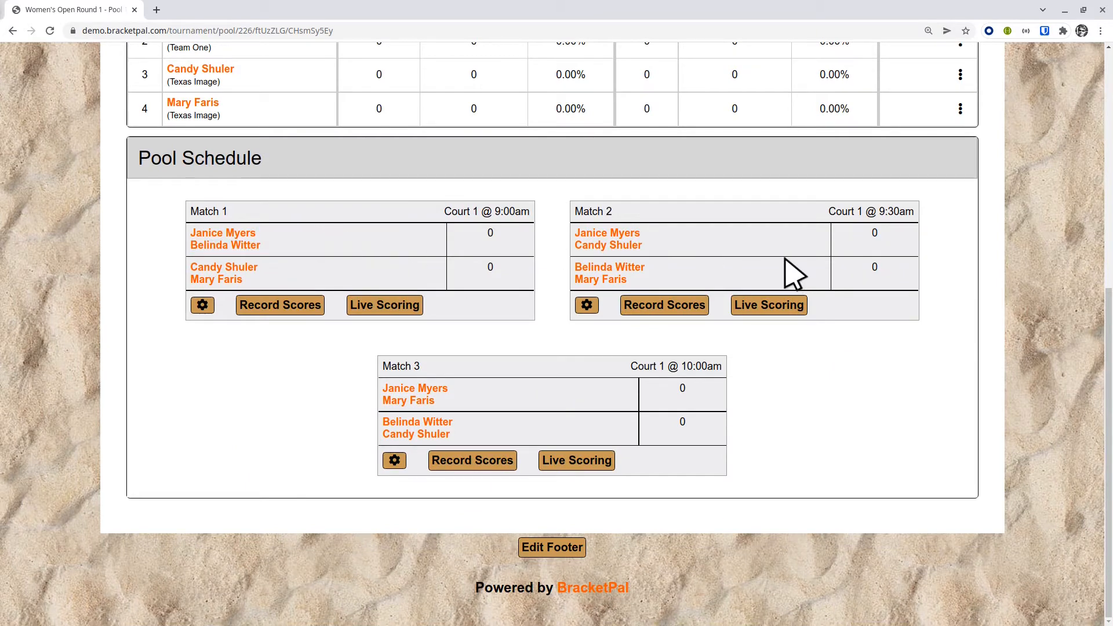
scroll(799, 275, up, 3)
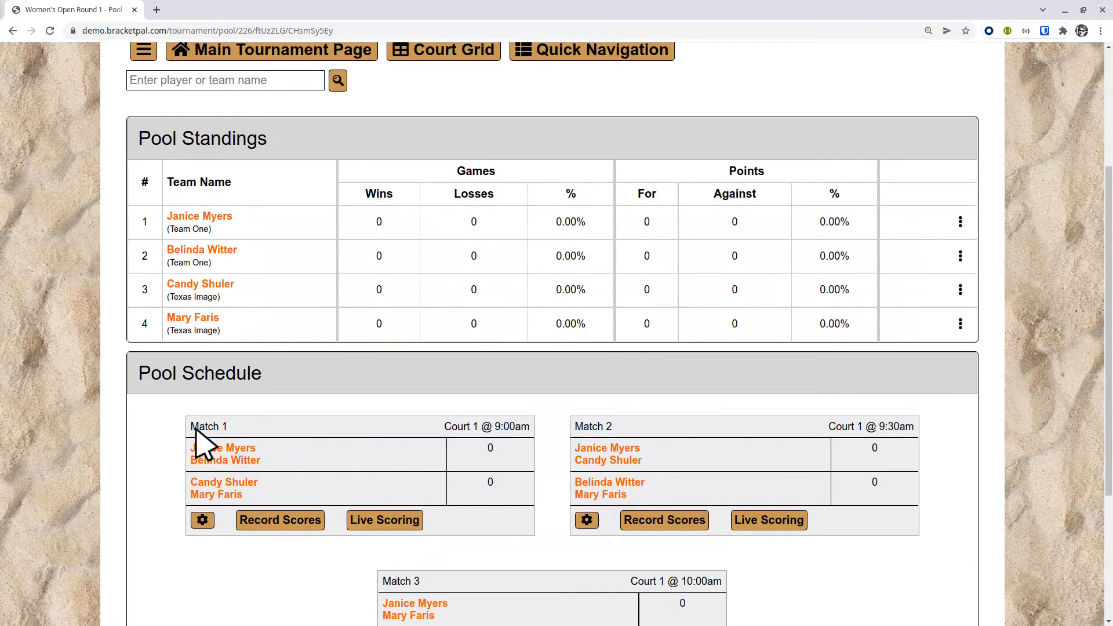
drag(560, 431, 676, 574)
click(679, 578)
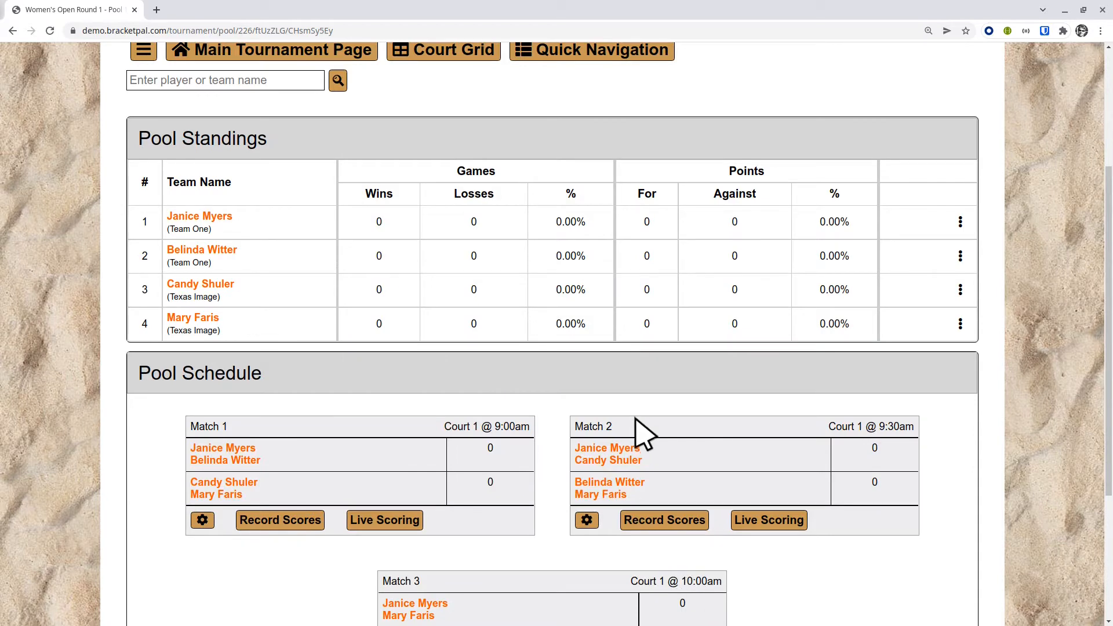
scroll(412, 265, up, 2)
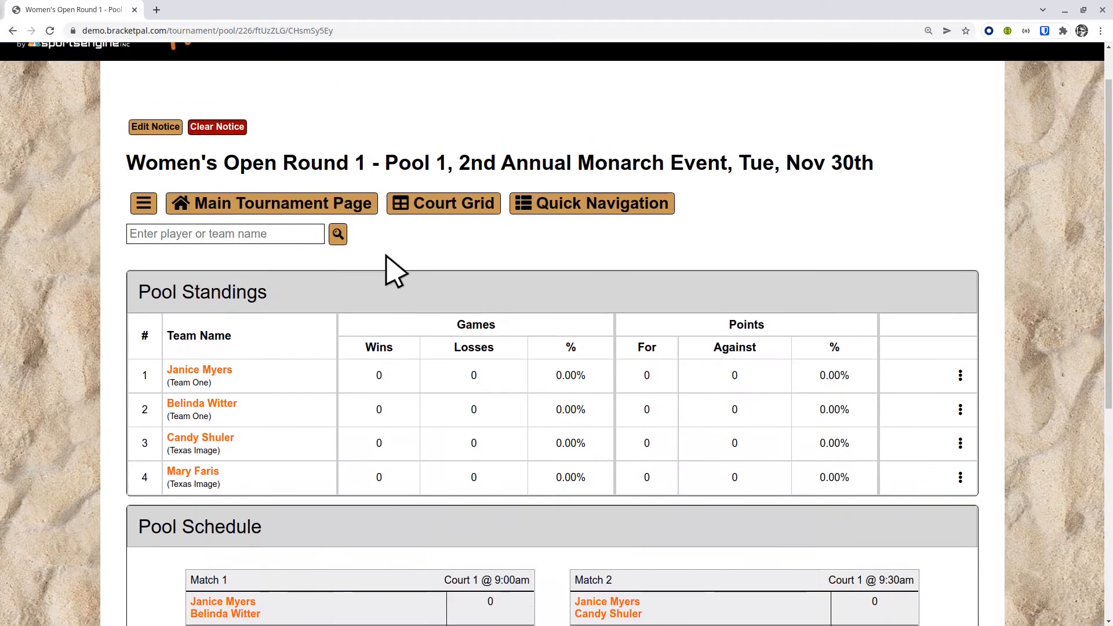
click(310, 213)
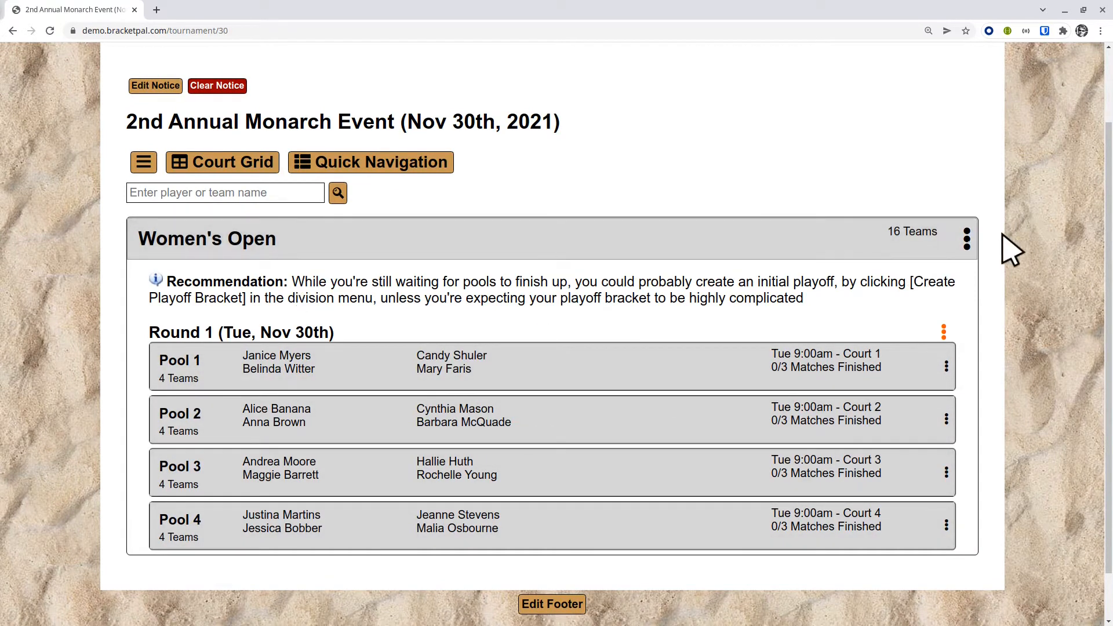
click(966, 239)
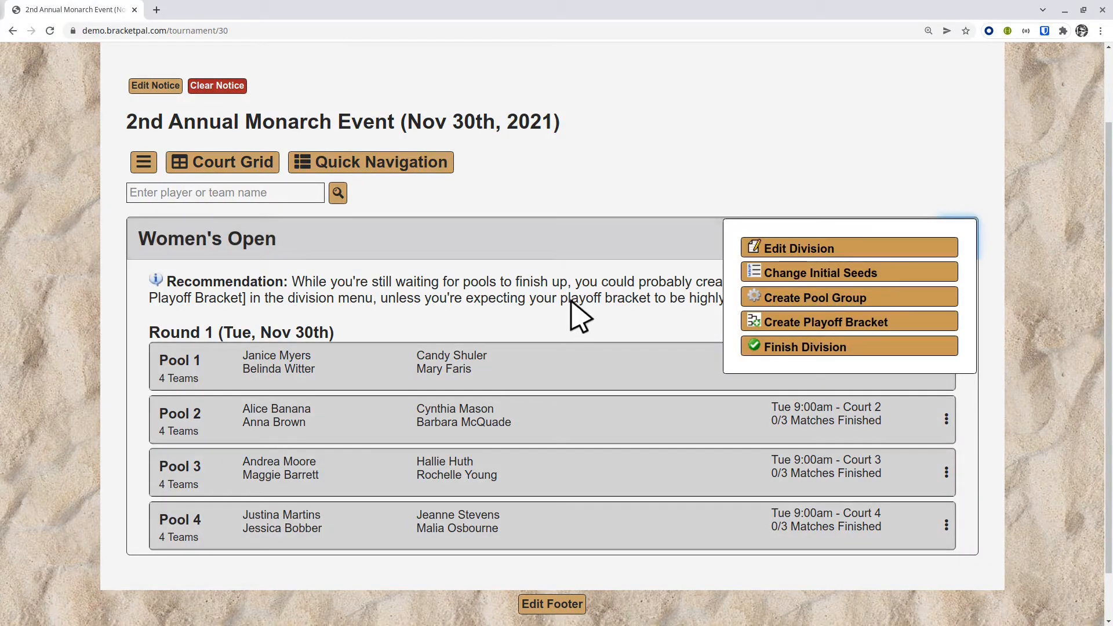
click(594, 291)
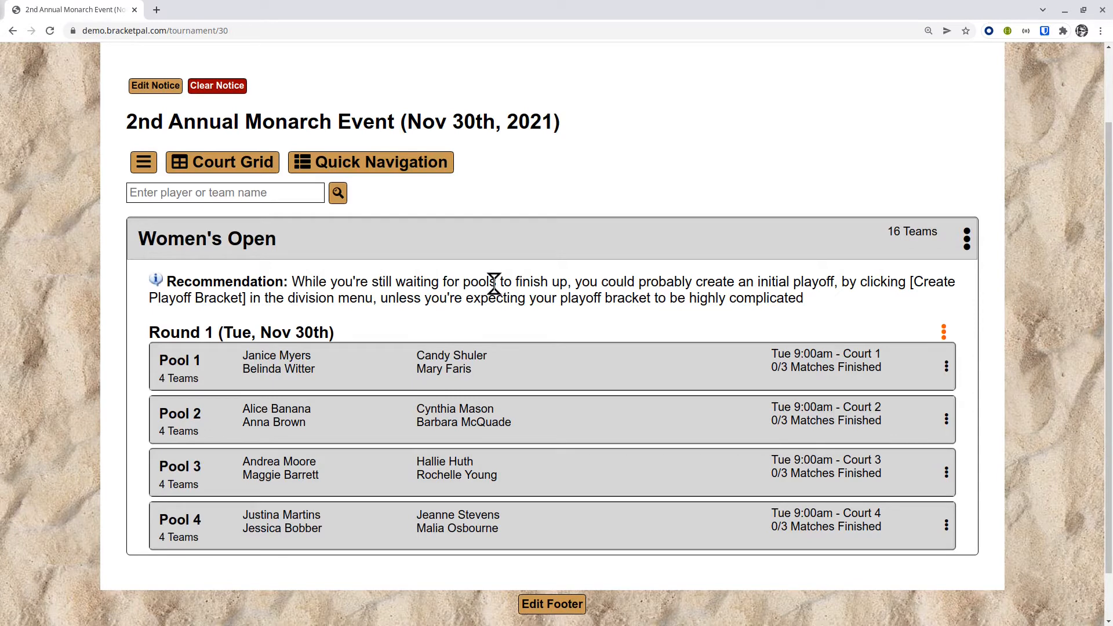
drag(494, 284, 495, 297)
click(504, 288)
- Start a new Women's Open pool group that takes its teams from Round 1, limited to seeds 1 through 8
click(967, 243)
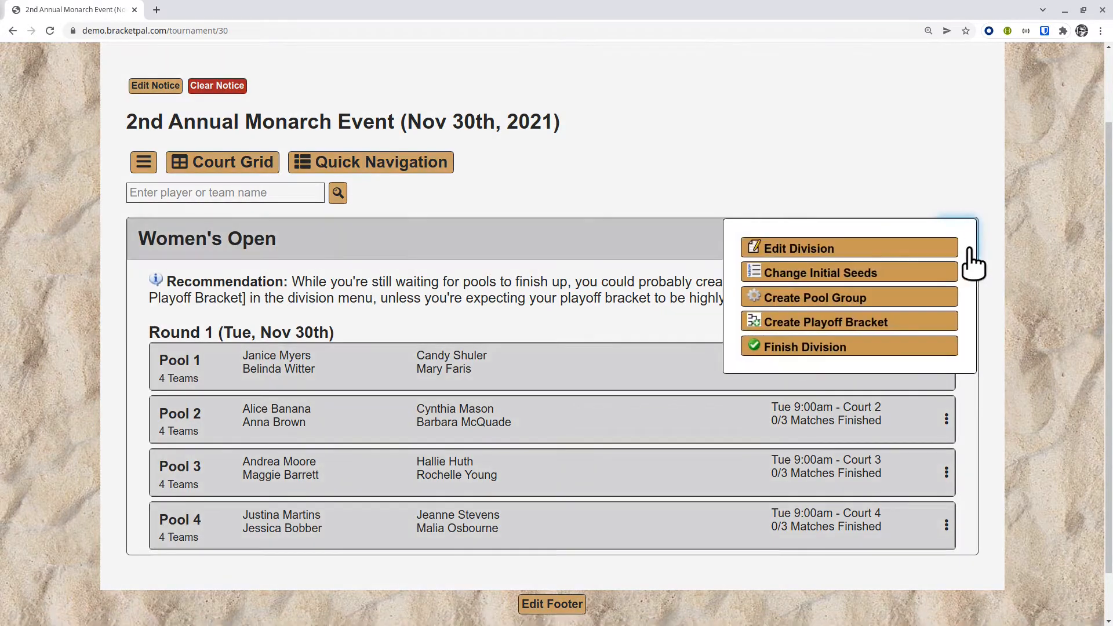
click(870, 296)
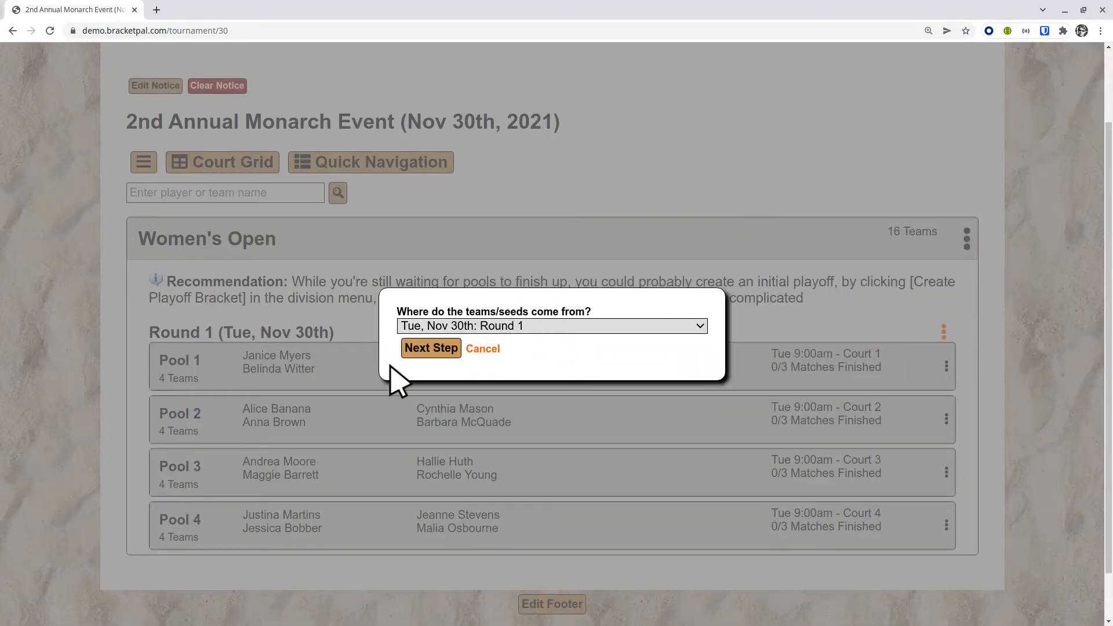
click(451, 351)
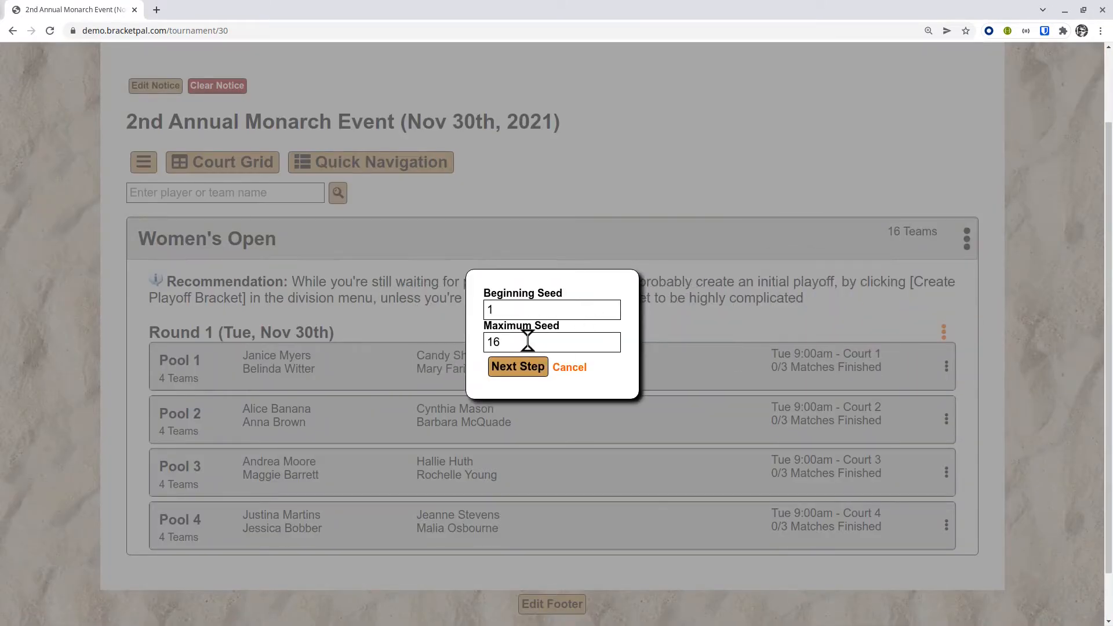
double_click(527, 342)
text(8)
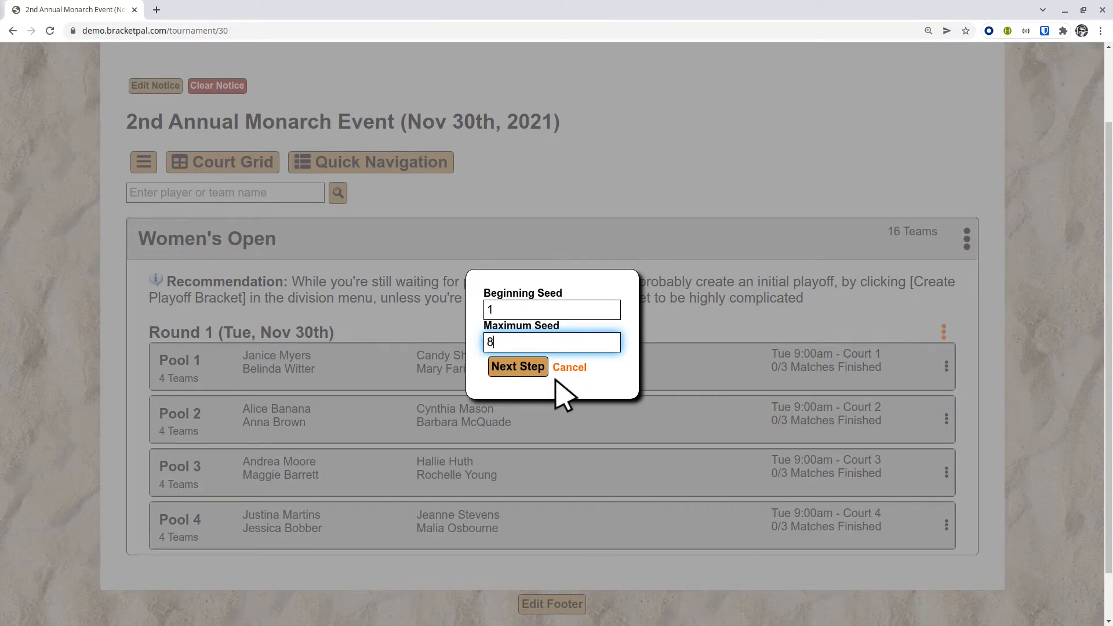
click(521, 367)
- Name the pool group Round 2 - Gold Contention and set a 10:30am start with 30 minutes per match
double_click(443, 145)
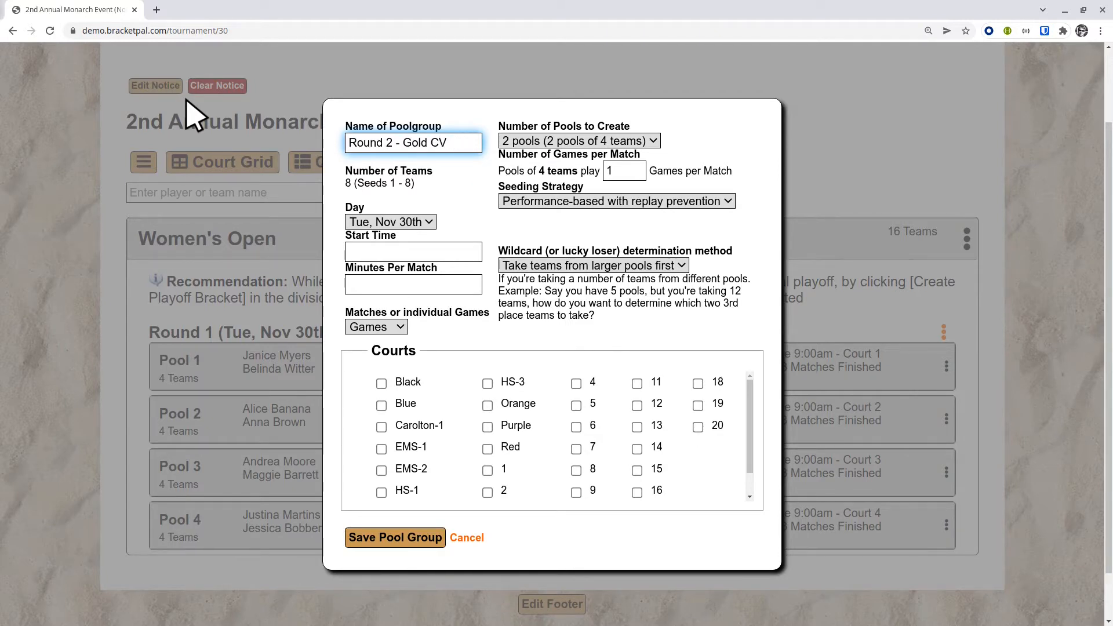
text(Round 2 - Gold Contention)
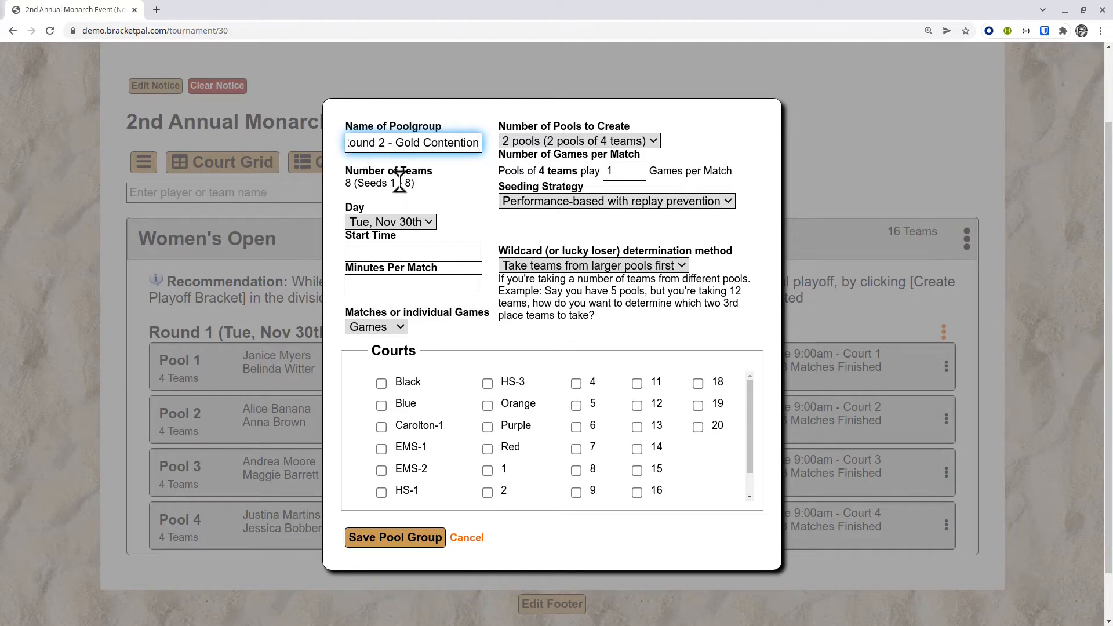
click(365, 250)
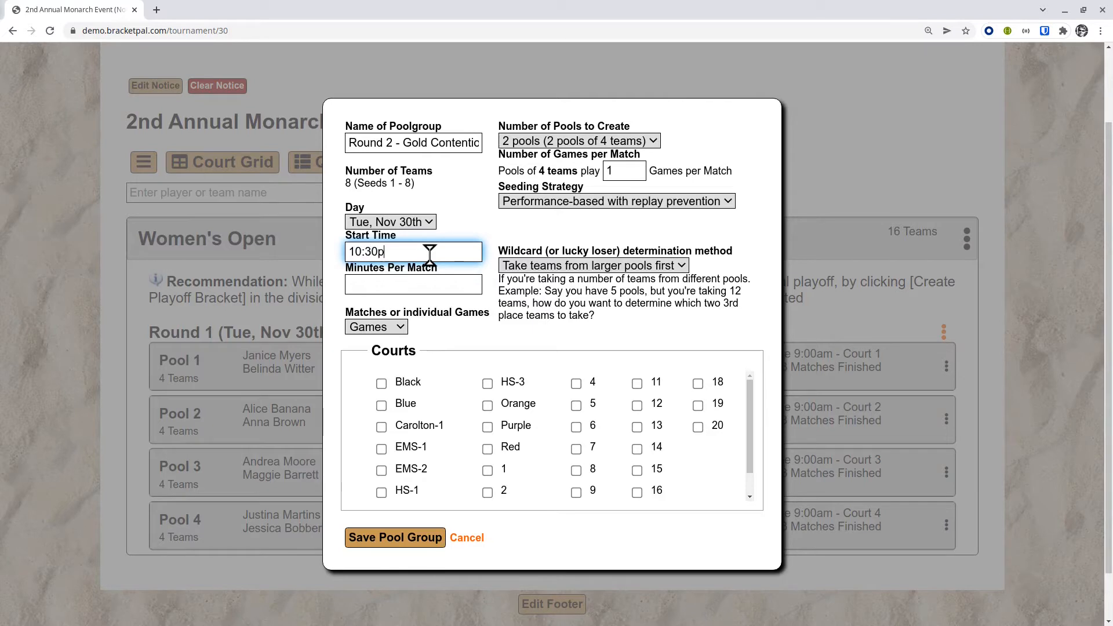
key(BackSpace)
text(am)
key(Tab)
text(30)
key(Tab)
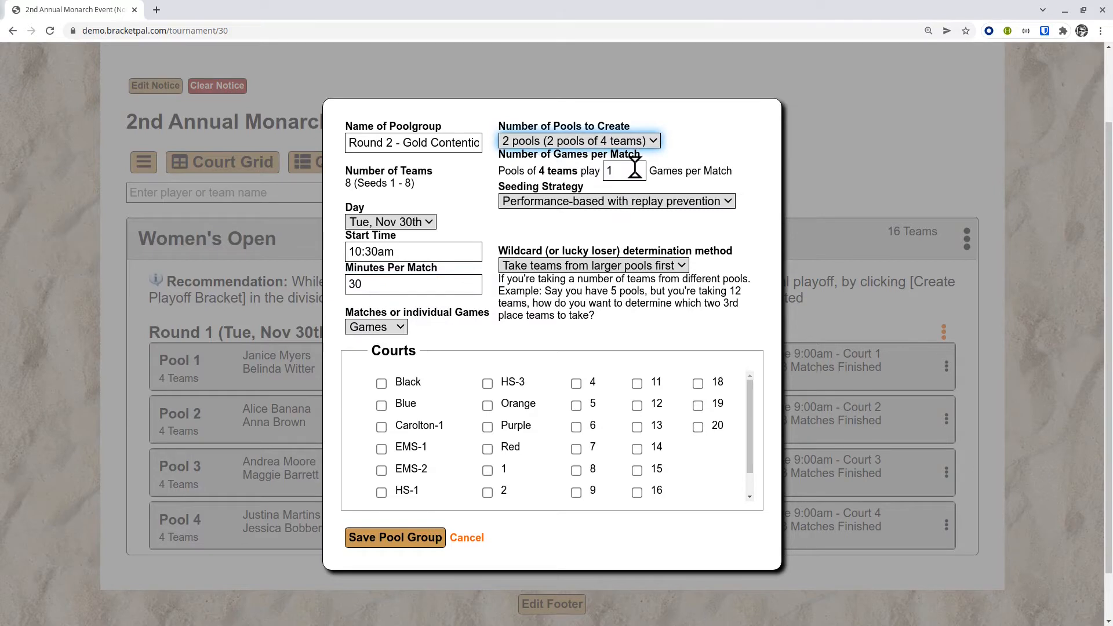
- Assign courts 1 and 2 to the Gold Contention pool group, save it, and check which Round 1 finishers feed it
key(Tab)
click(590, 170)
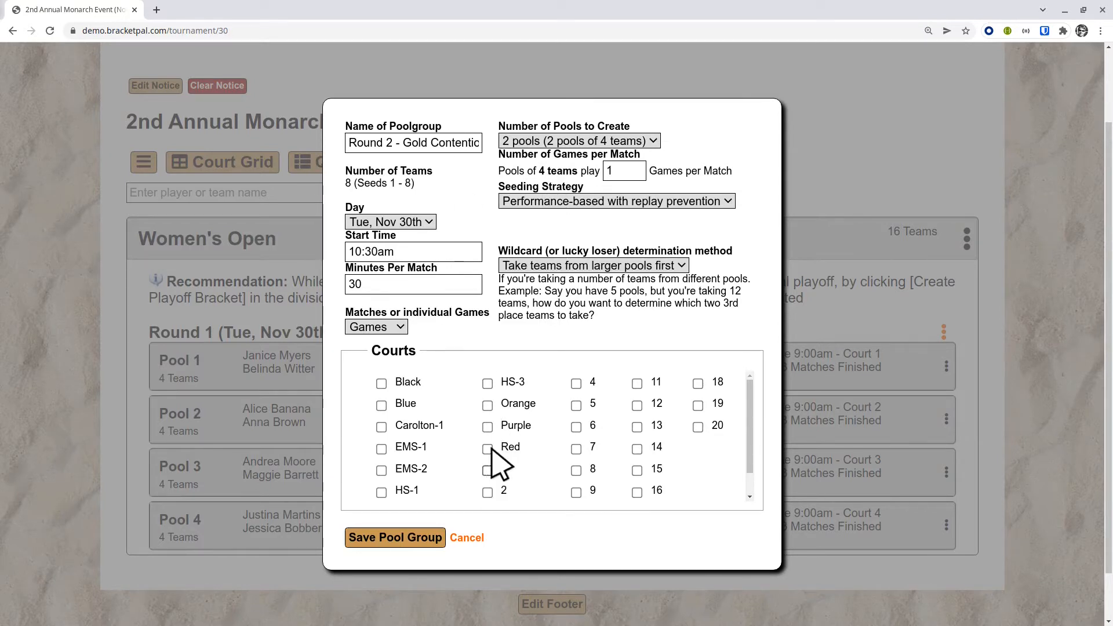
click(487, 470)
click(487, 493)
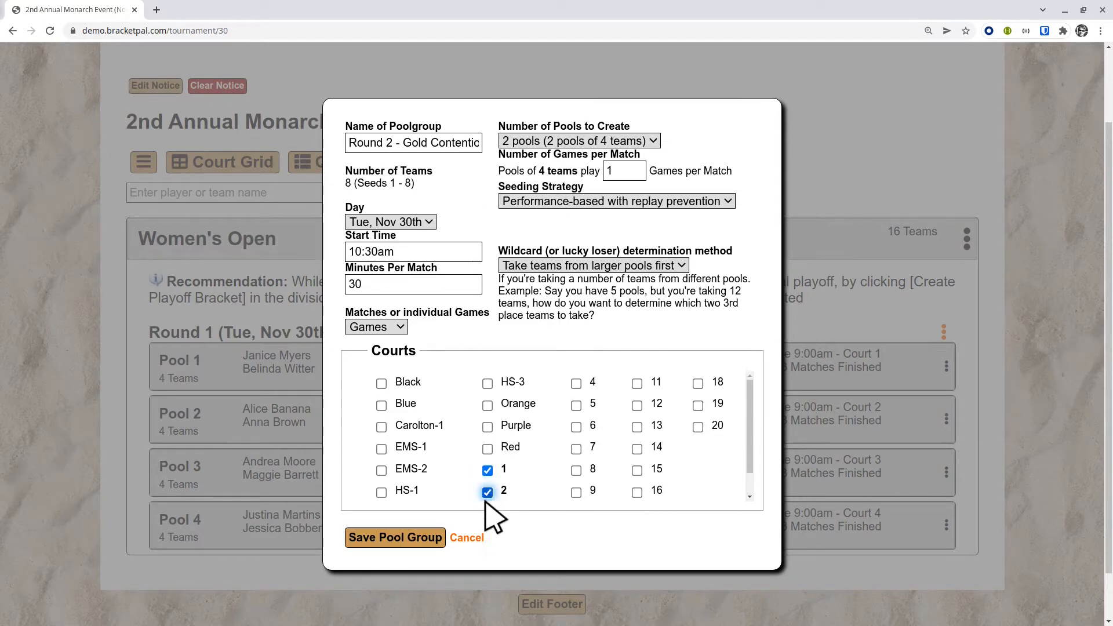
click(427, 539)
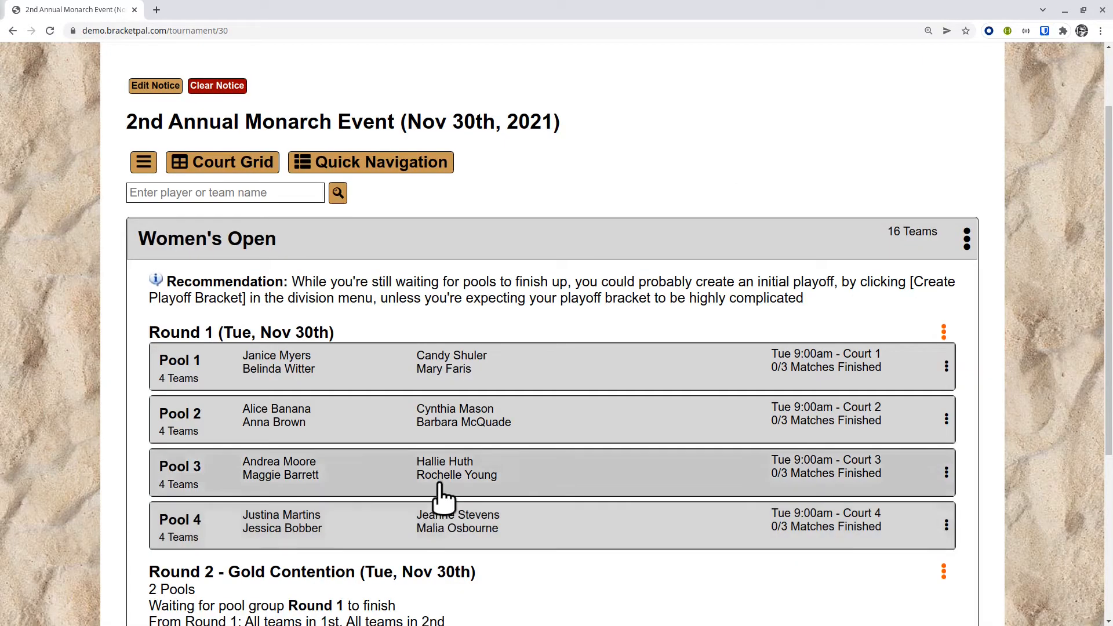
scroll(455, 462, down, 3)
drag(324, 396, 405, 426)
click(538, 419)
drag(578, 430, 361, 397)
click(359, 400)
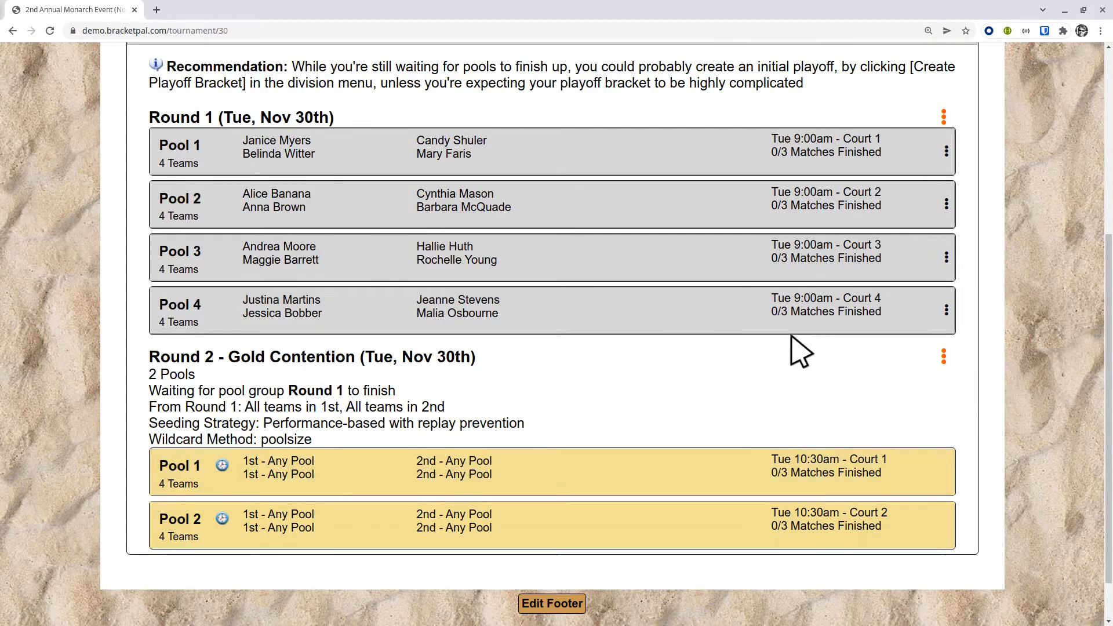
- Start another Women's Open pool group that takes its teams from Round 1, using seeds 9 through 16
scroll(795, 347, up, 2)
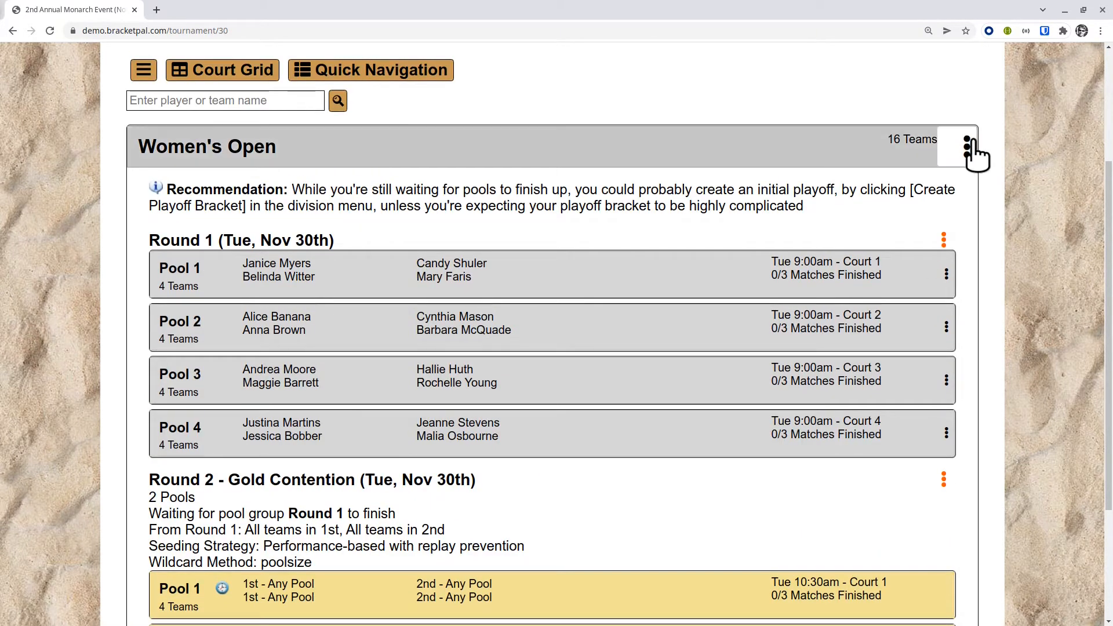
click(969, 150)
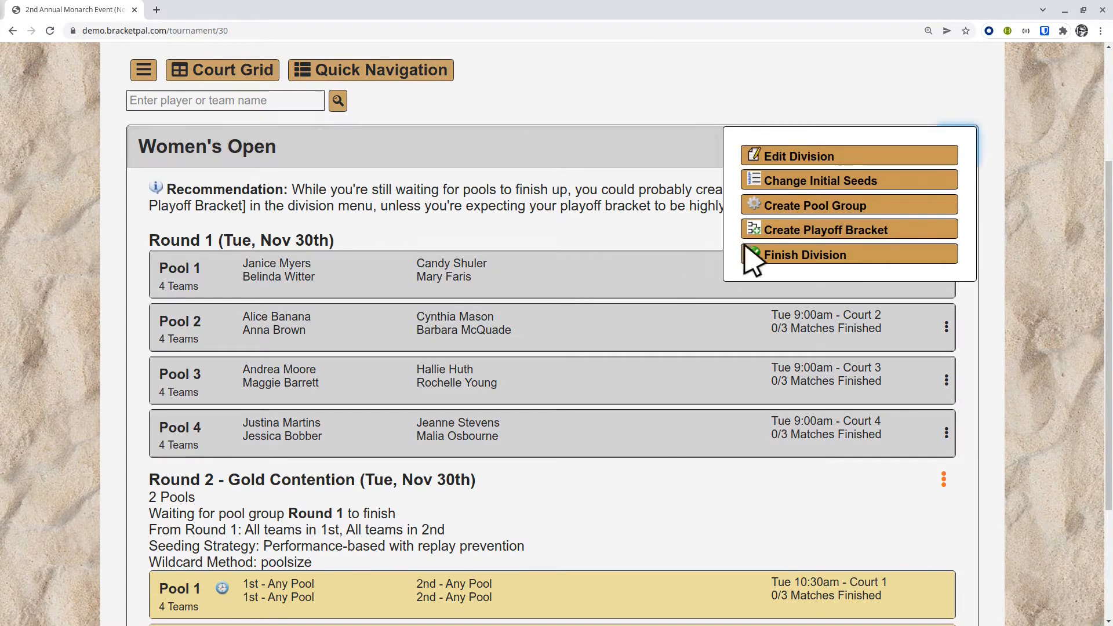
click(827, 230)
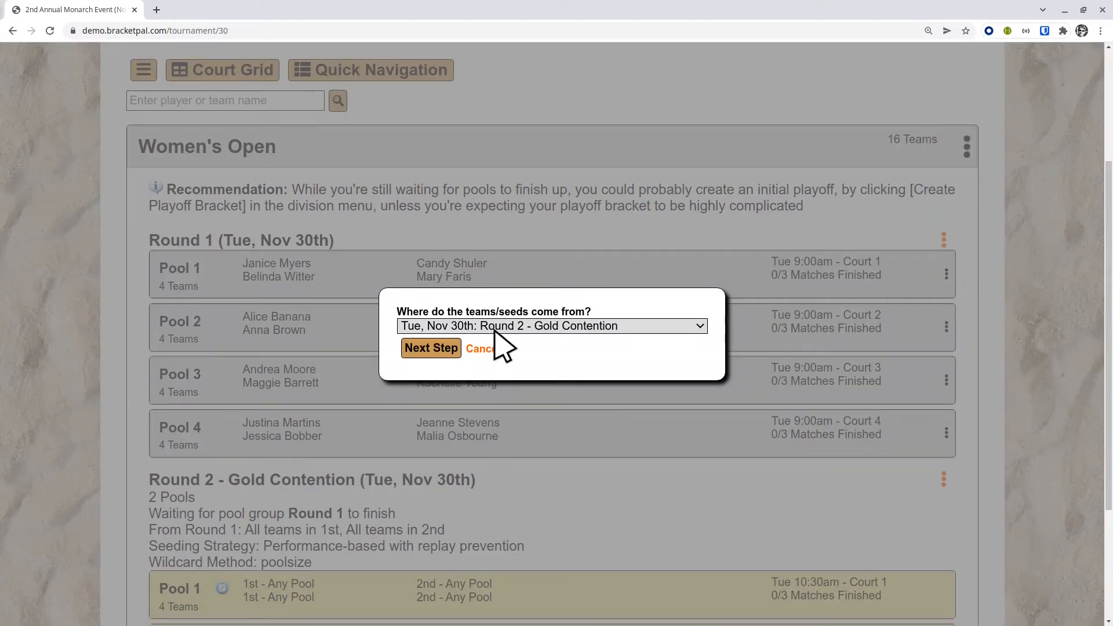
click(643, 327)
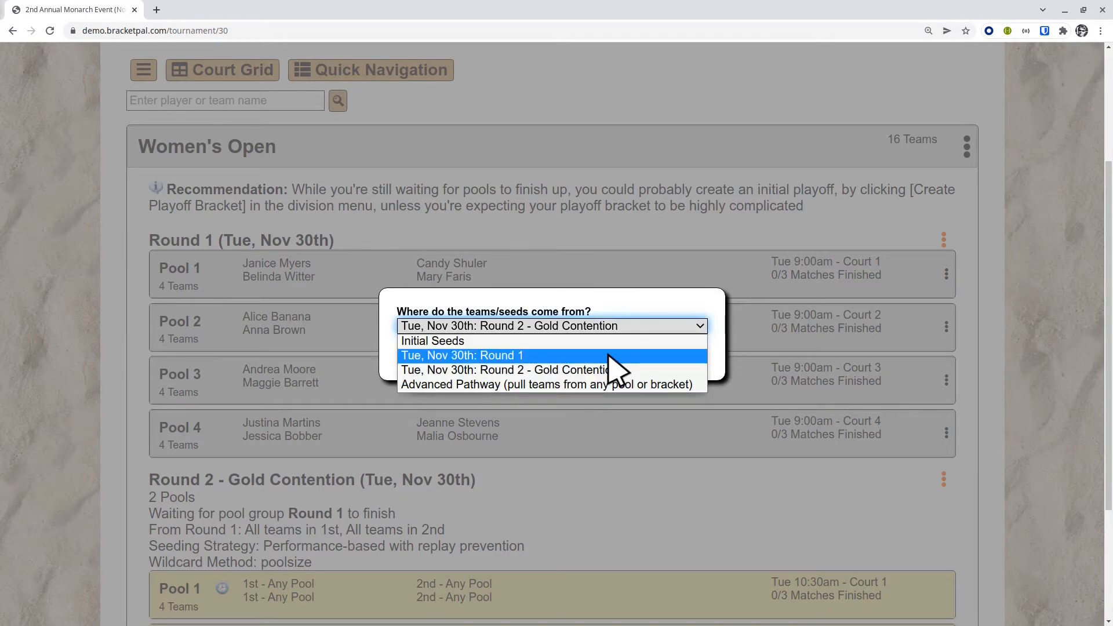
click(609, 357)
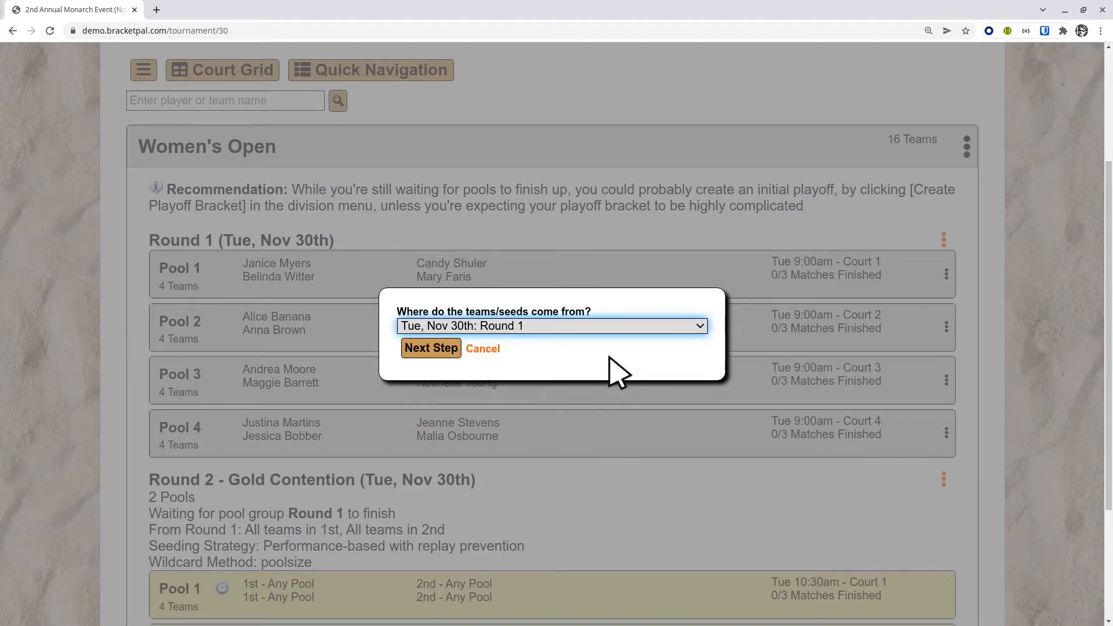
click(444, 349)
double_click(510, 308)
text(9)
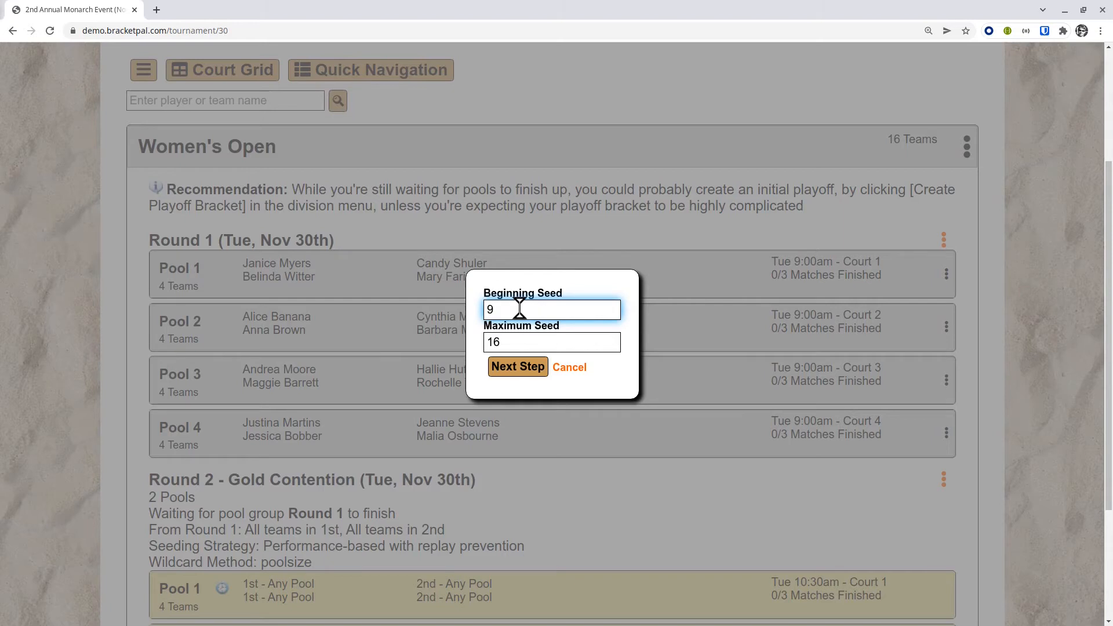
click(523, 371)
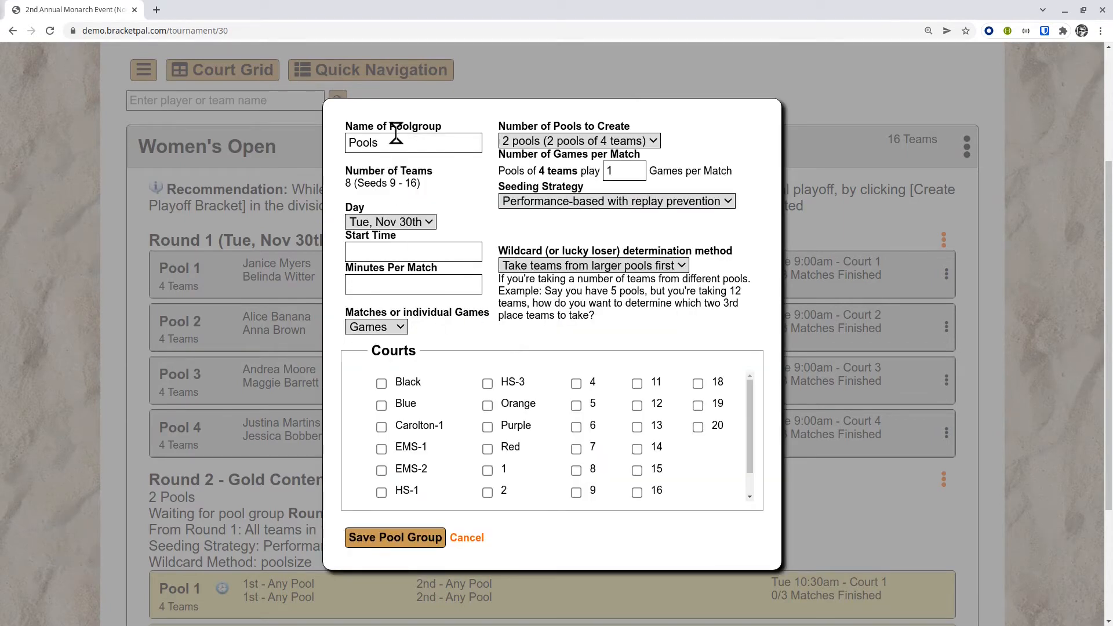
- Name the pool group Round 2 - Consolation and set a 10:30am start with 30 minutes per match
double_click(396, 142)
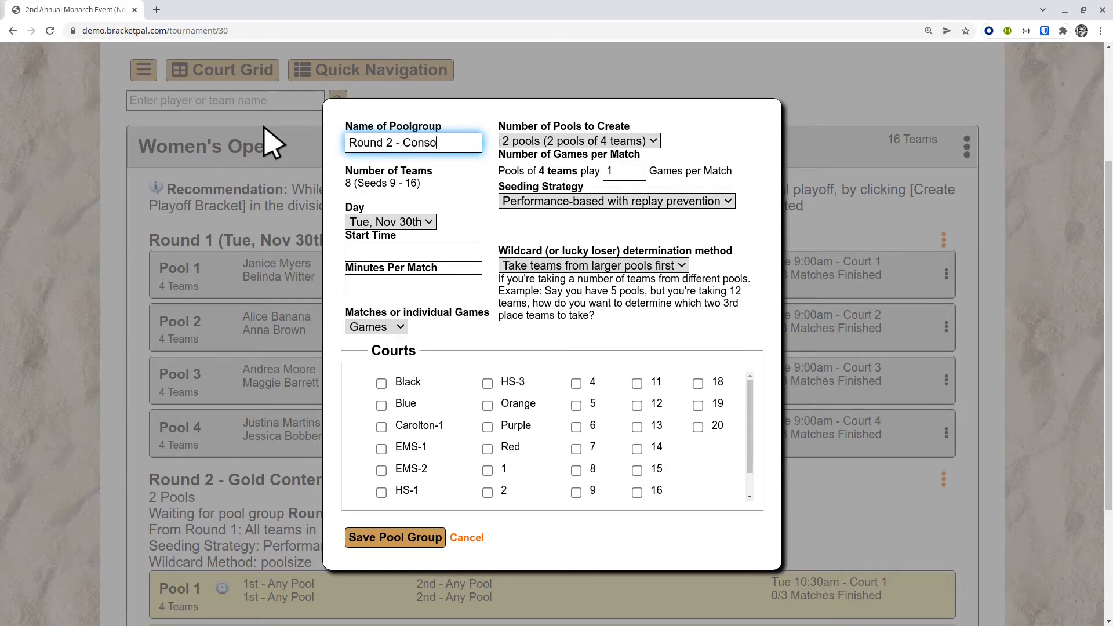
text(Round 2 - Consolation)
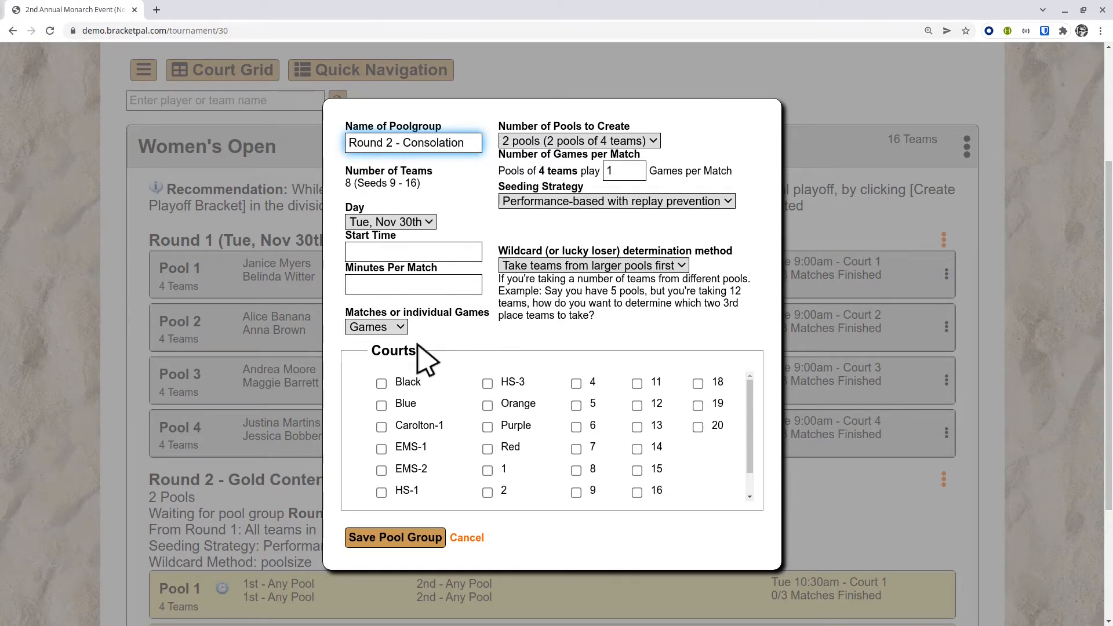
click(387, 251)
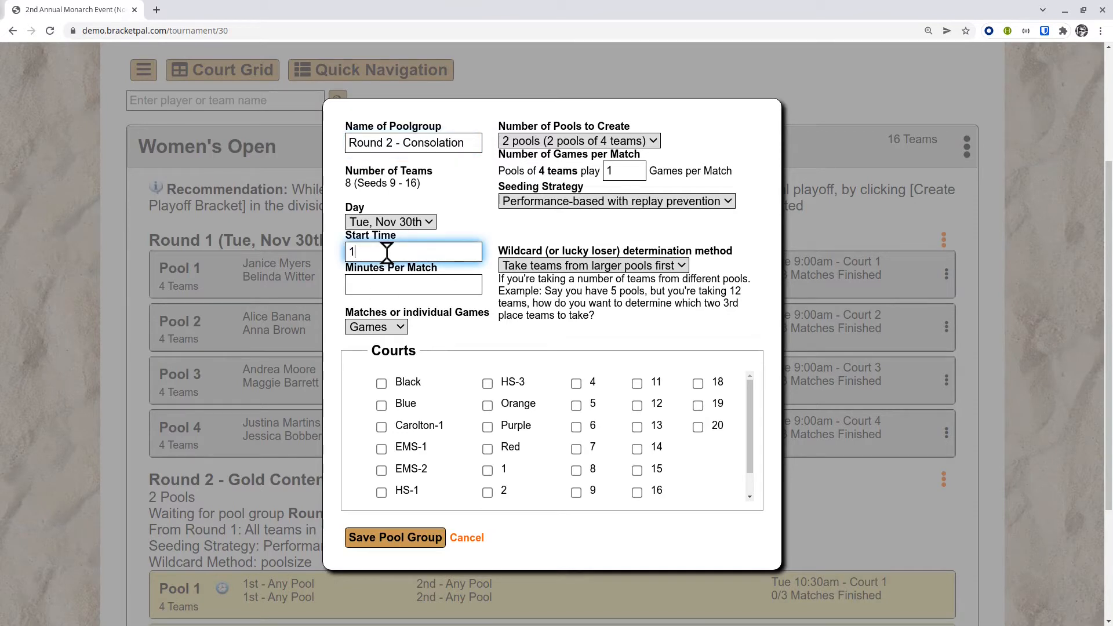
text(10:30am)
key(Tab)
text(30)
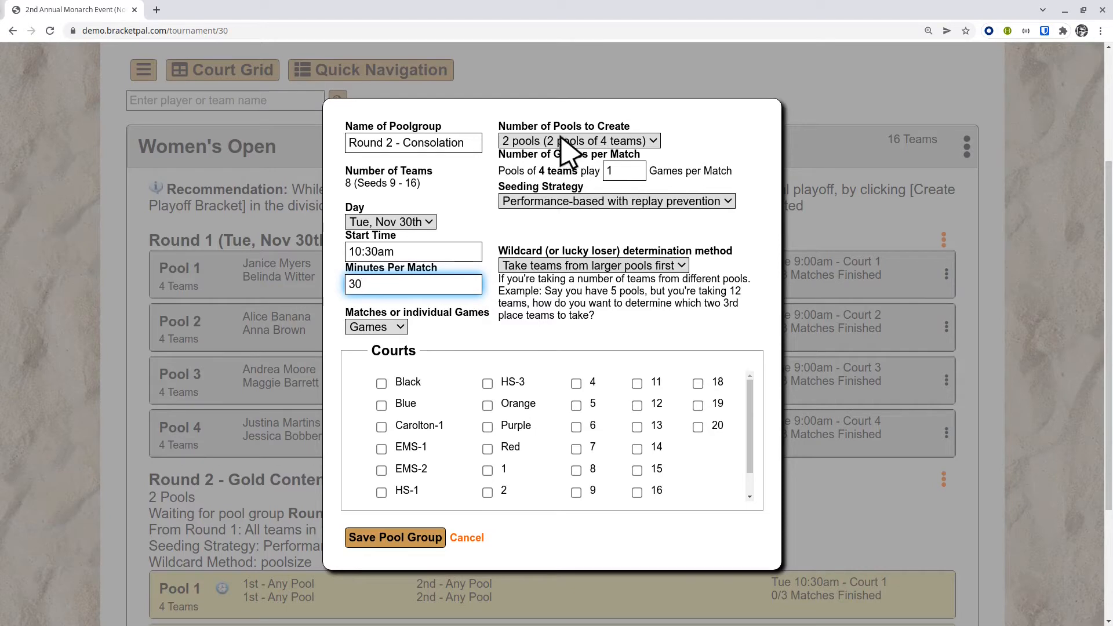
- Assign courts 3 and 4 to the Round 2 - Consolation pool group and save it
click(618, 173)
click(587, 168)
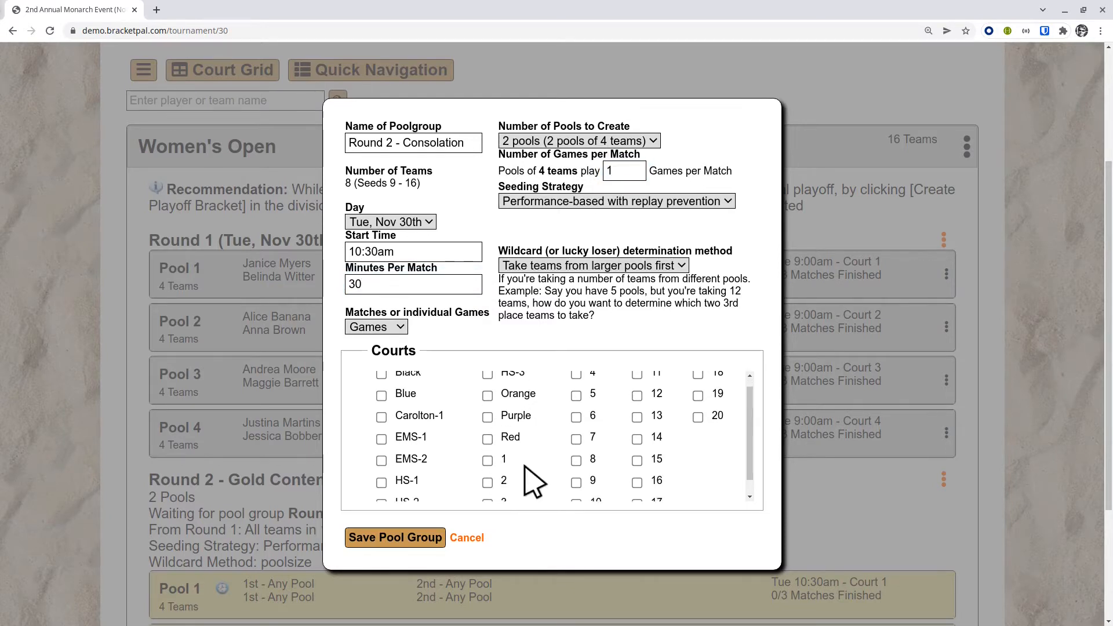
scroll(528, 483, down, 1)
scroll(534, 482, down, 1)
click(488, 486)
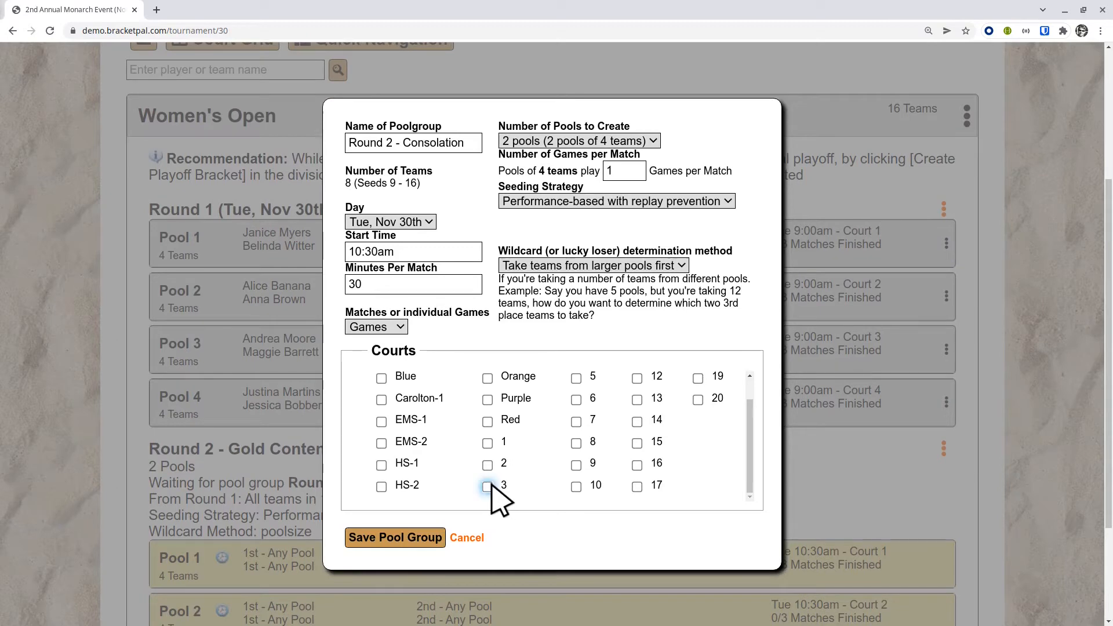
scroll(576, 380, up, 1)
click(588, 383)
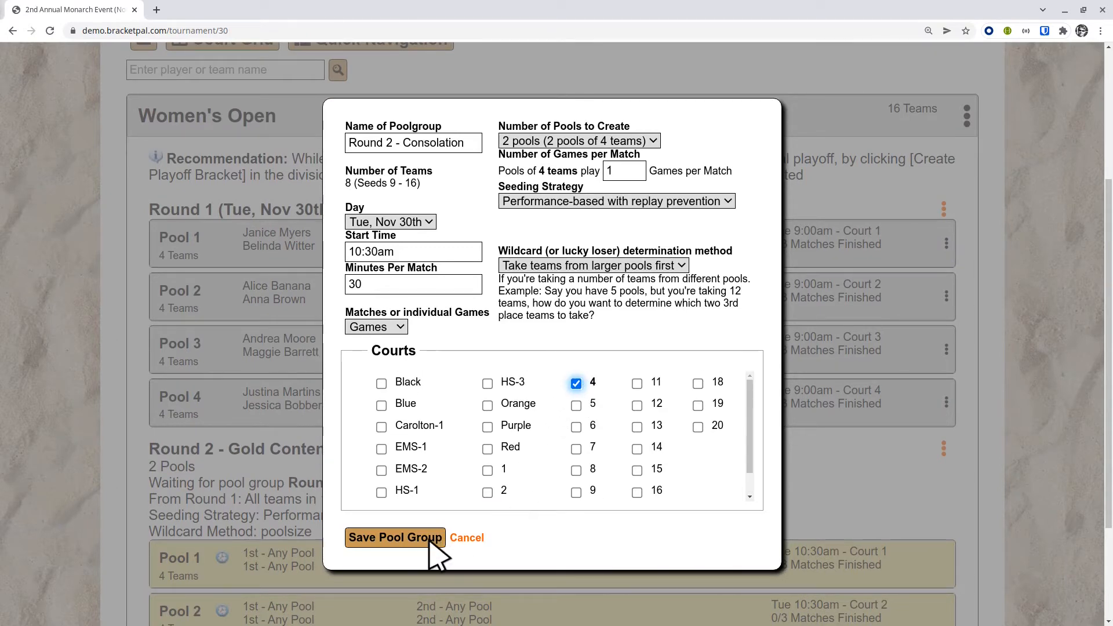
click(394, 538)
- Compare the Gold Contention and Consolation groups, examining the pool group each waits for and the Round 1 placings that feed them
scroll(464, 452, down, 6)
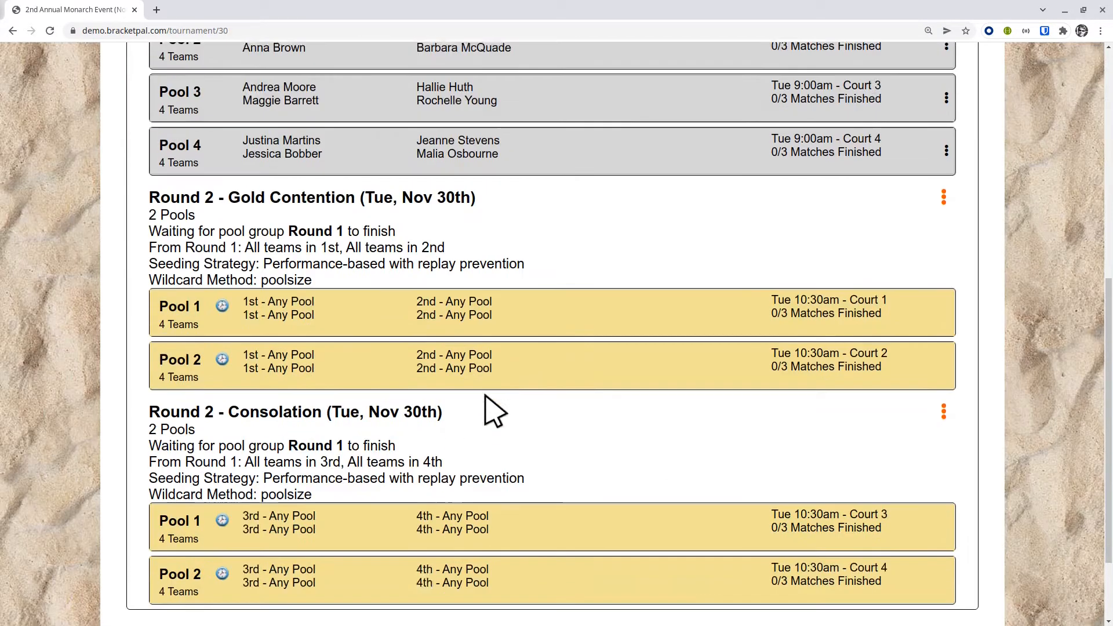
drag(313, 301, 364, 351)
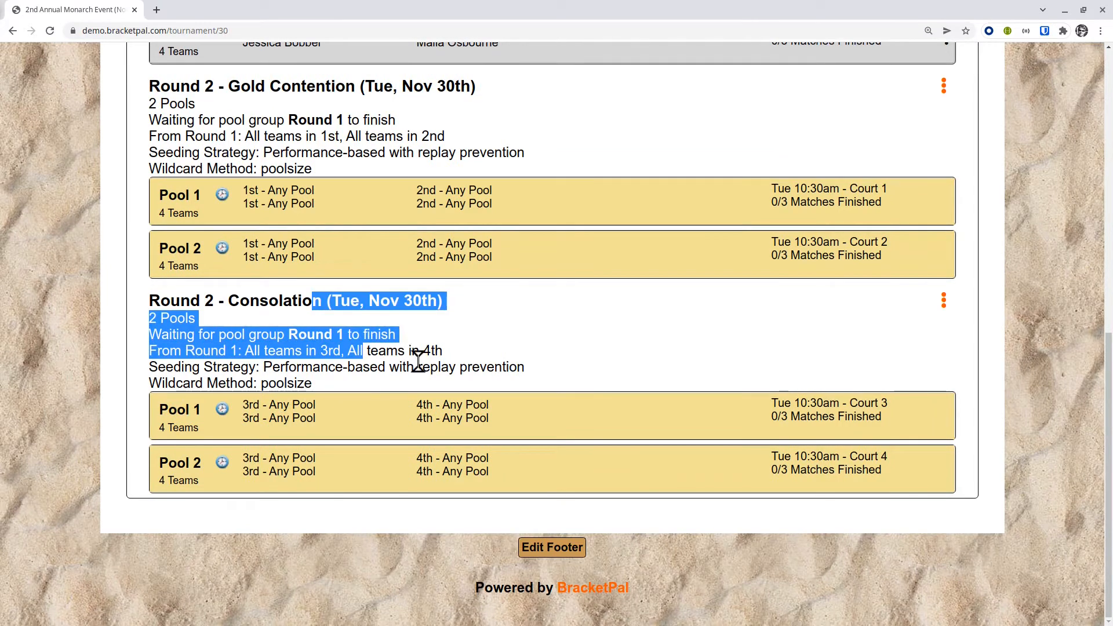
scroll(418, 261, up, 2)
click(413, 239)
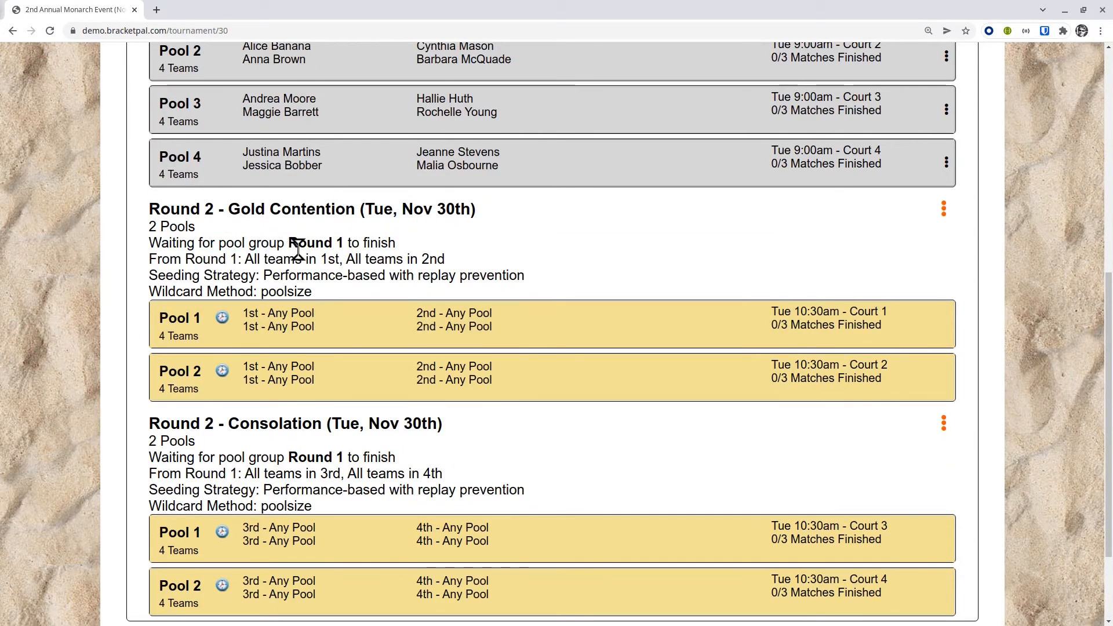
drag(292, 242, 346, 245)
drag(295, 446, 348, 455)
click(347, 455)
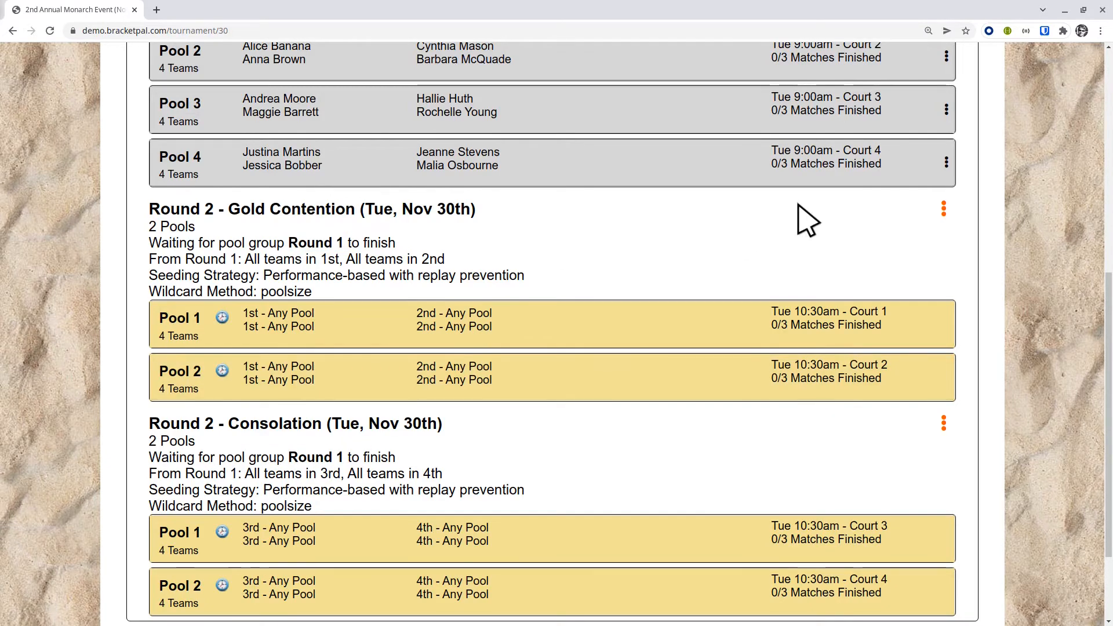
scroll(807, 218, up, 4)
scroll(812, 266, down, 4)
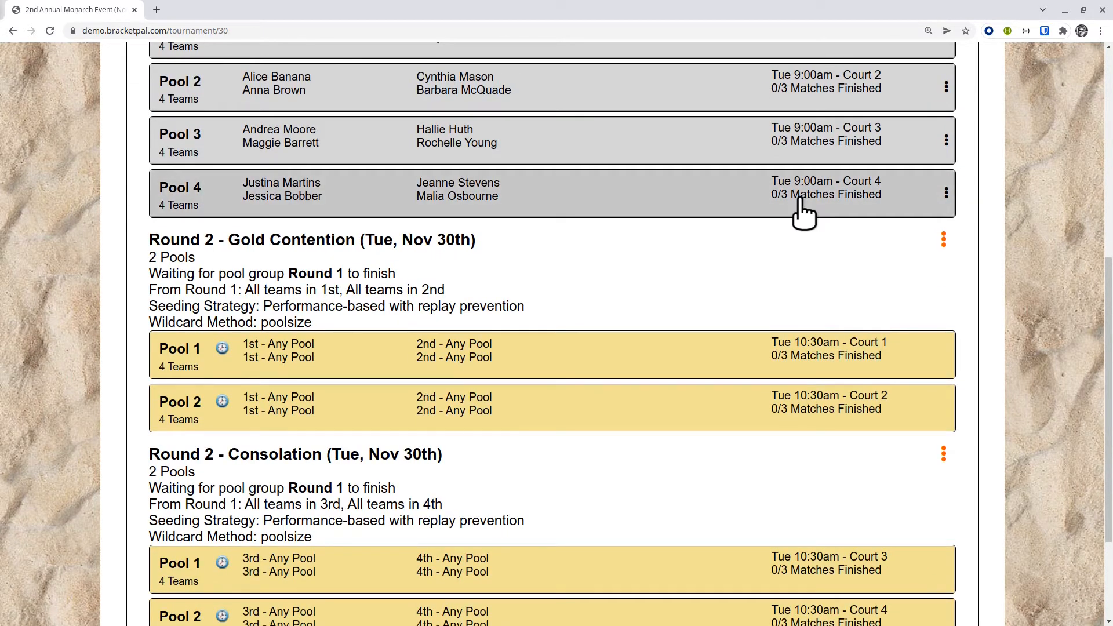
scroll(846, 318, up, 3)
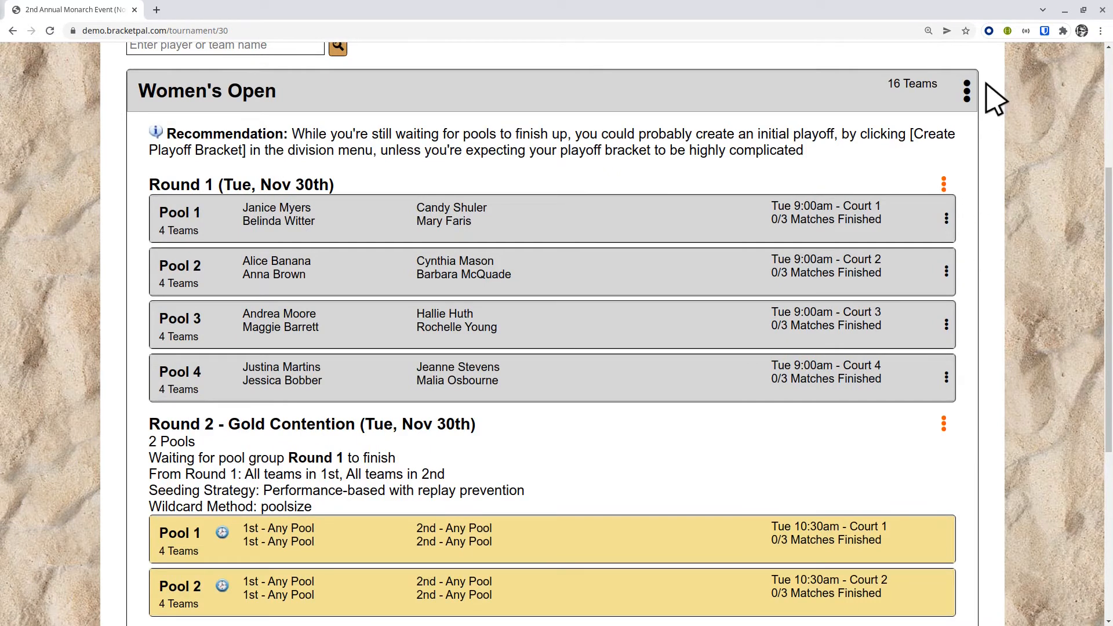
scroll(467, 357, down, 3)
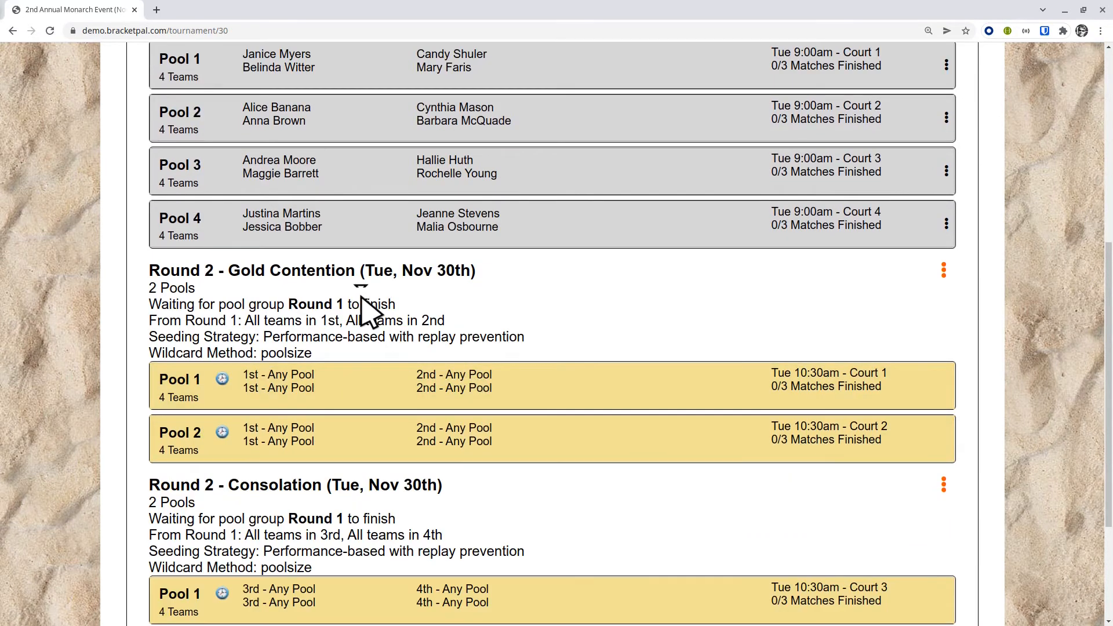
scroll(323, 519, down, 3)
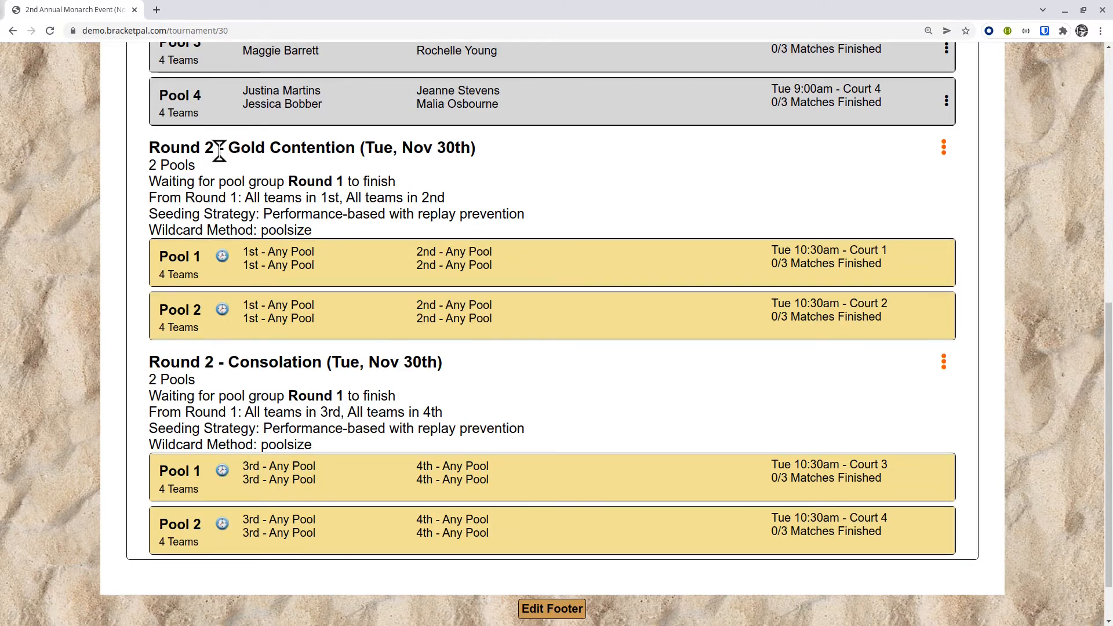
drag(231, 147, 378, 135)
click(354, 143)
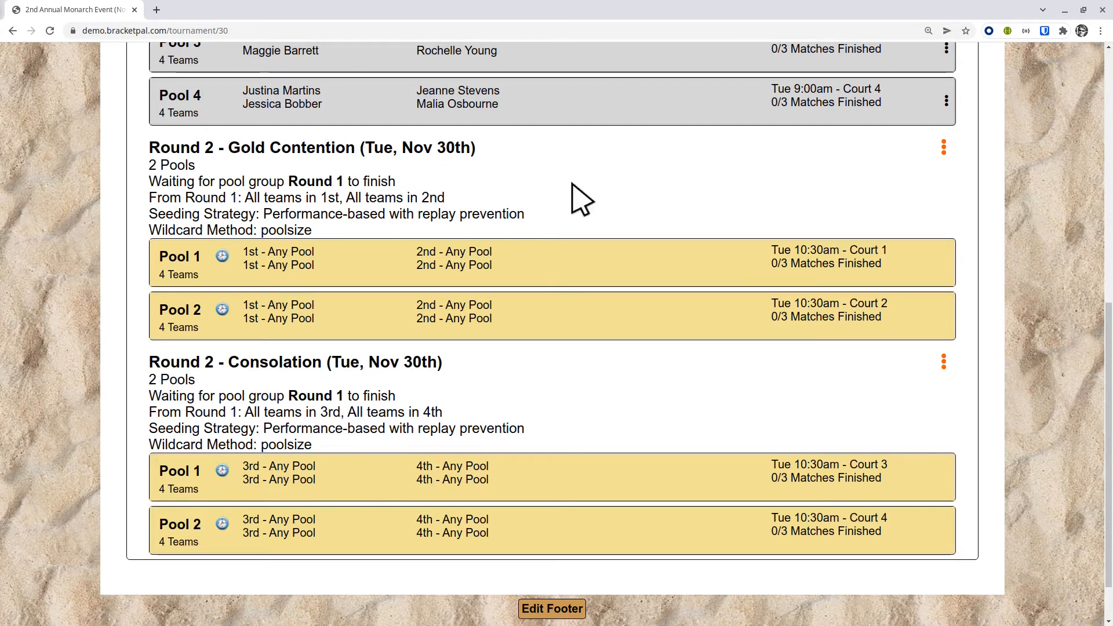
- Start another Women's Open pool group that takes its teams from Round 2 - Gold Contention, using seeds 1 through 4
scroll(735, 224, up, 5)
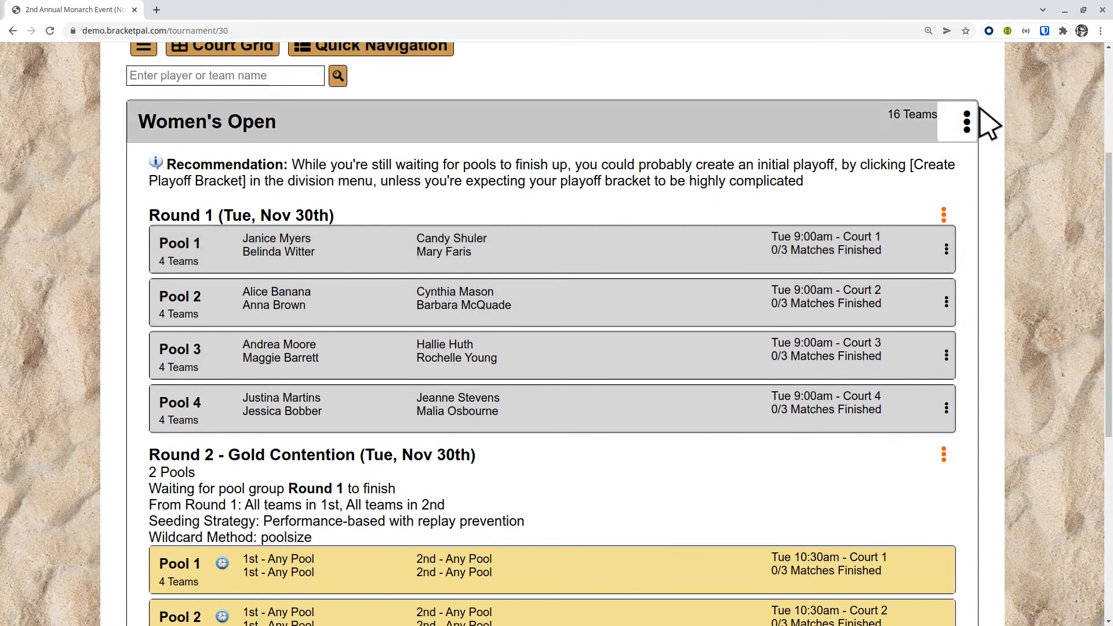
click(966, 121)
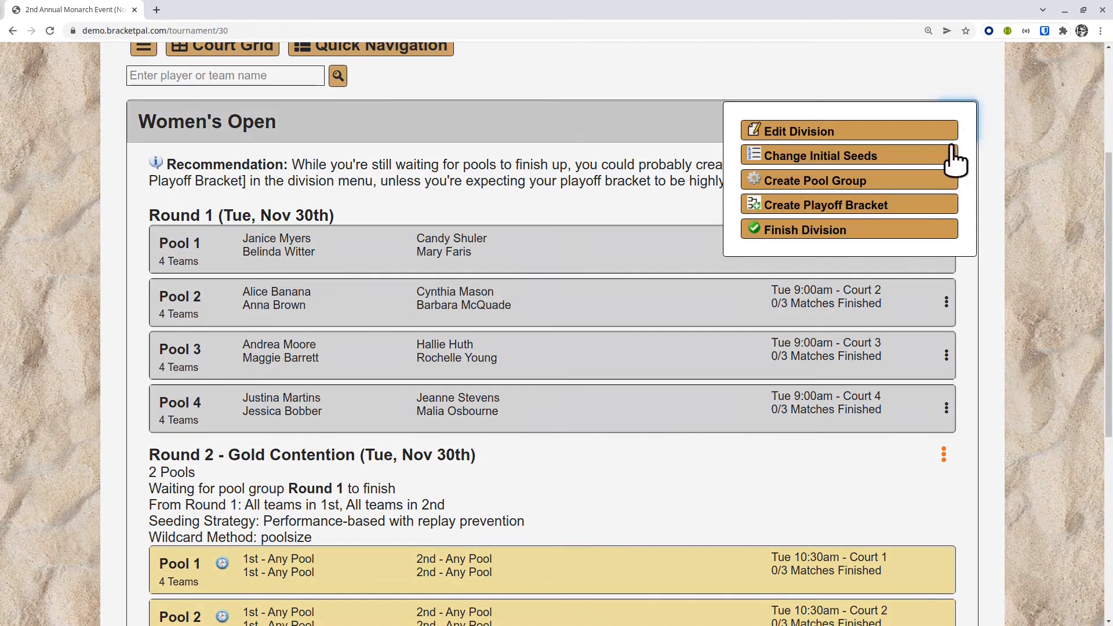
click(867, 184)
click(530, 328)
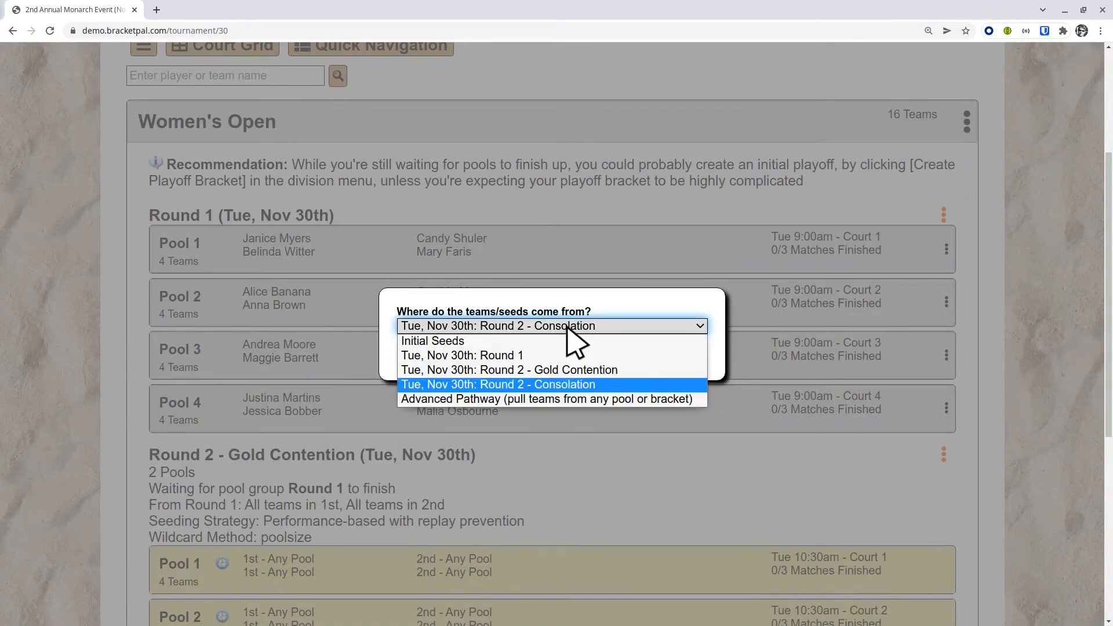
click(574, 371)
click(432, 343)
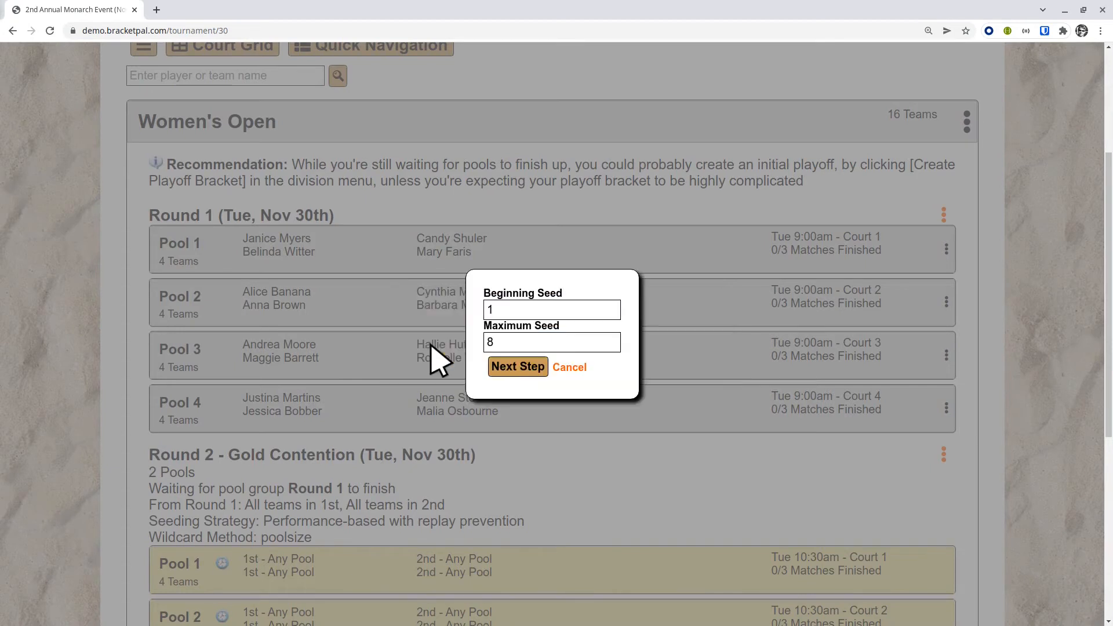
click(512, 344)
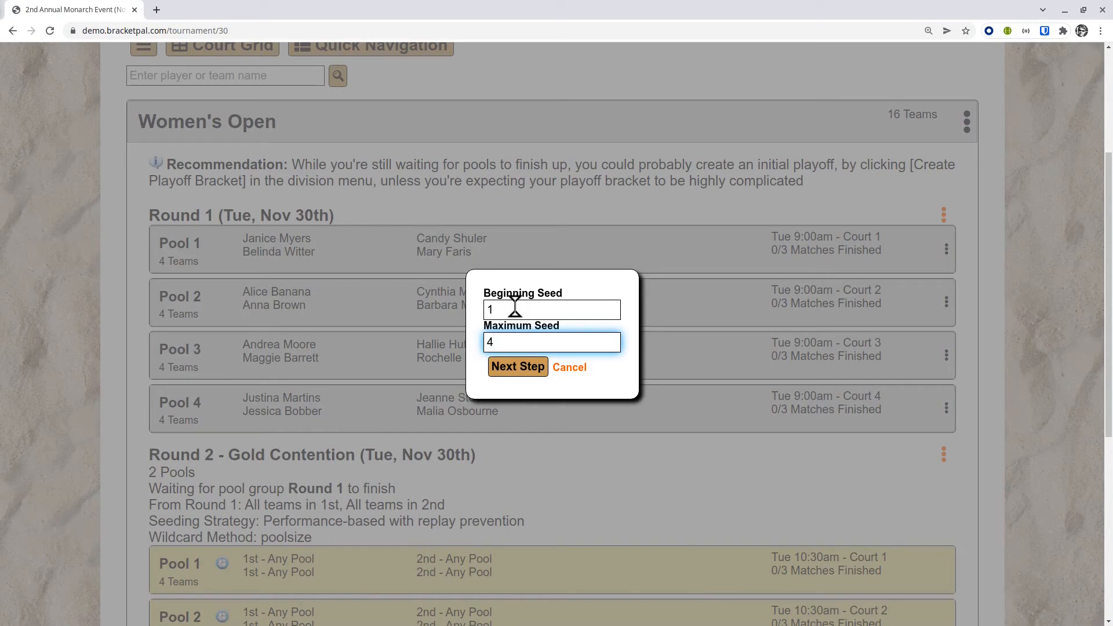
click(512, 369)
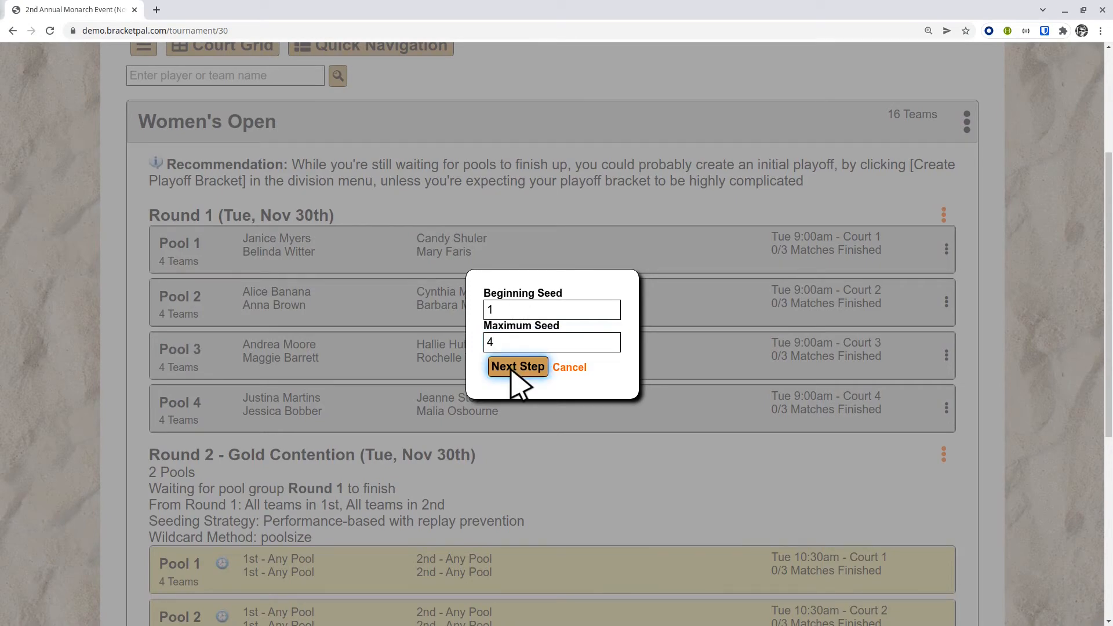
- Name the pool group Round 3 - Gold Finals, keep one pool of 4 teams, and set a 12p start with 30 minutes per match
click(475, 143)
text(Round 3 - Gold Finals)
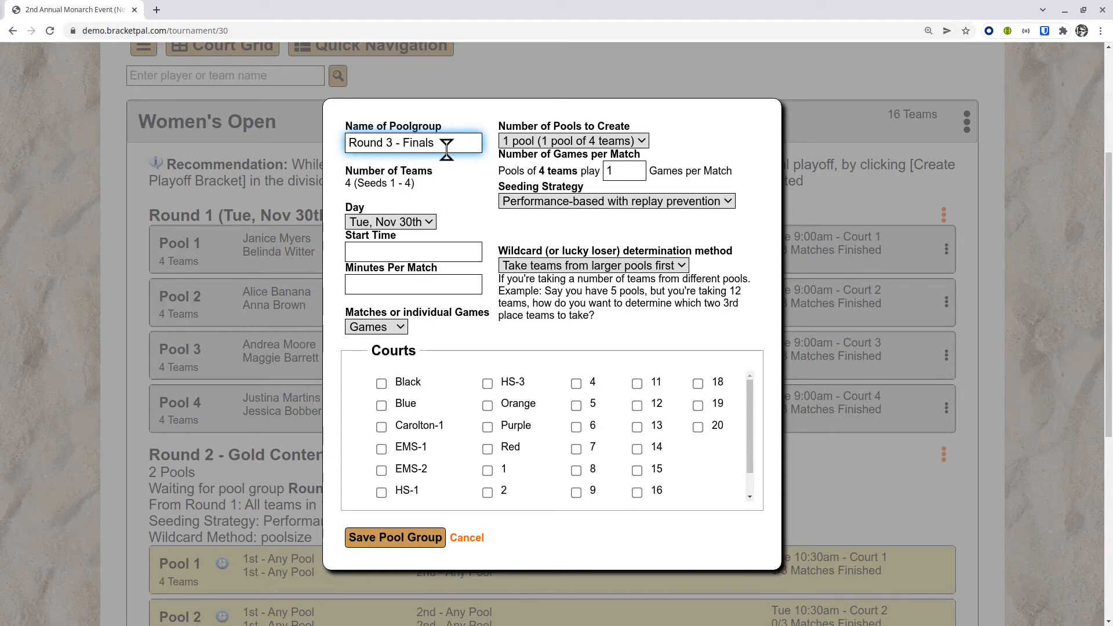
click(559, 142)
click(572, 135)
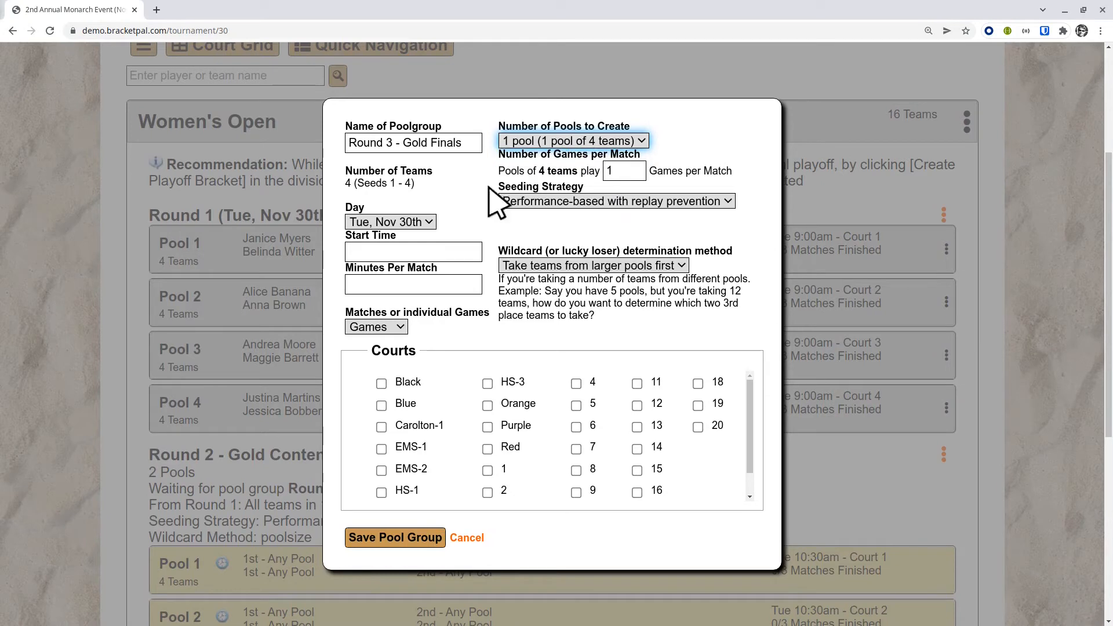
click(416, 251)
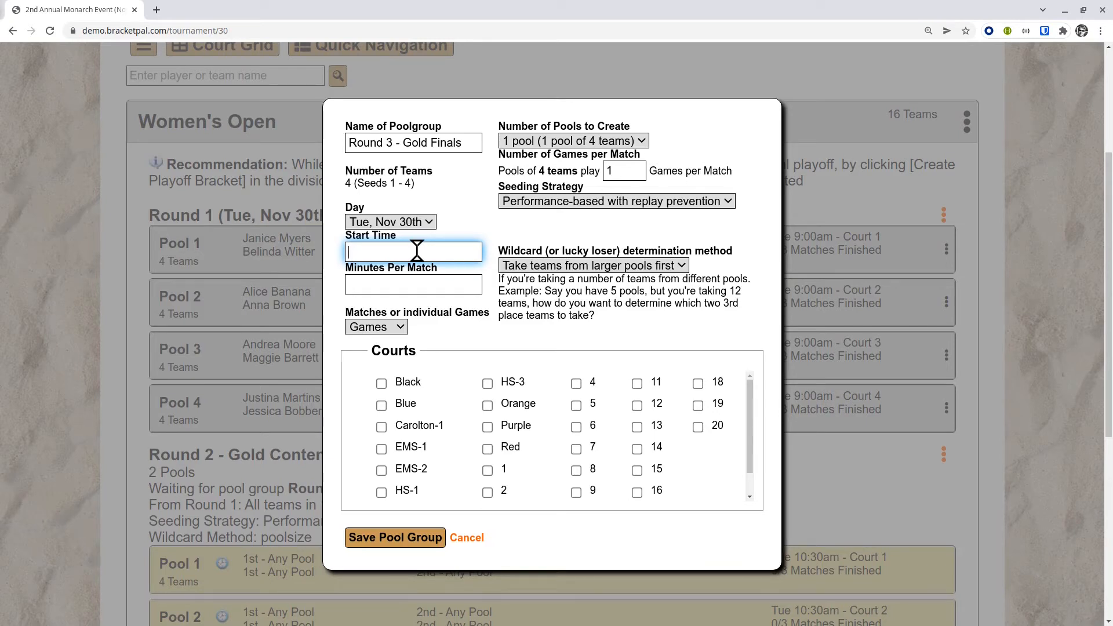
key(Tab)
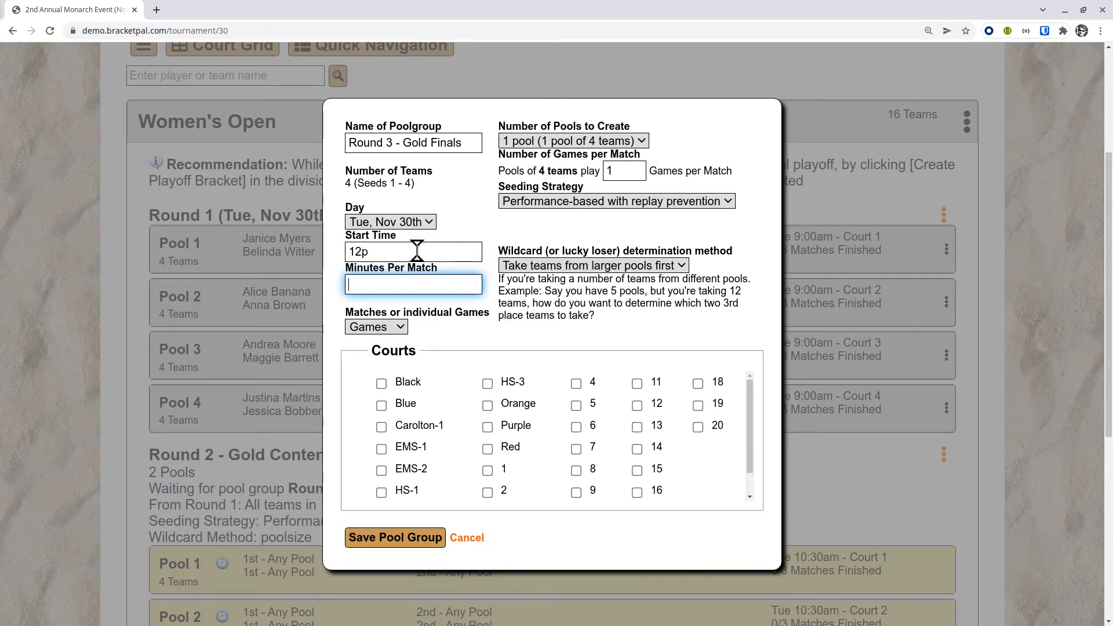
text(30)
- Assign court 1 to the Round 3 - Gold Finals pool group and save it
scroll(551, 359, down, 2)
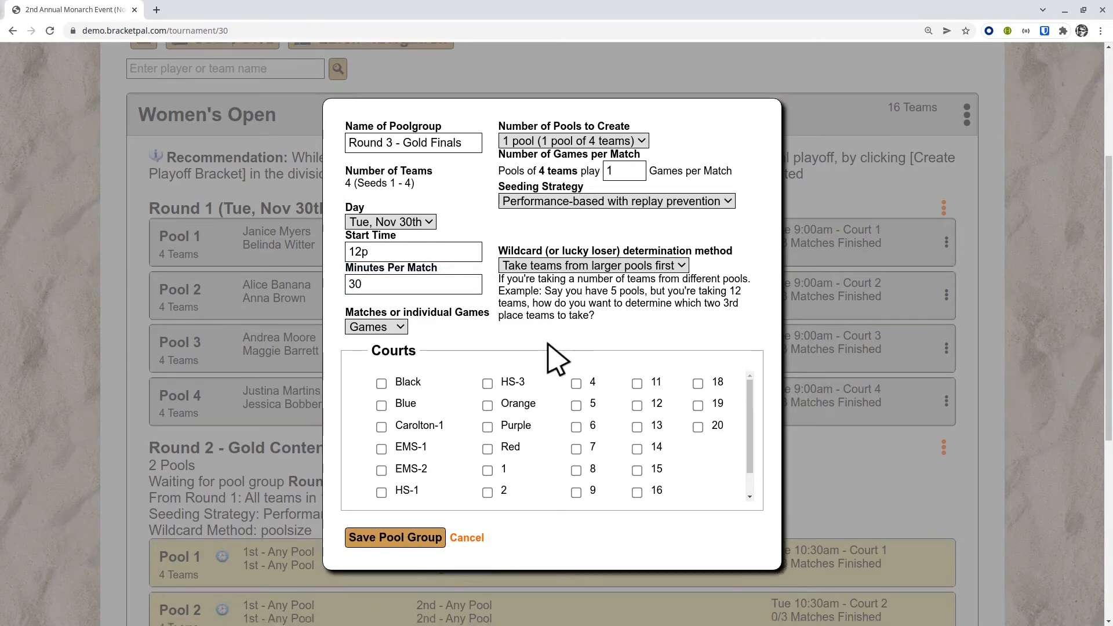
click(487, 470)
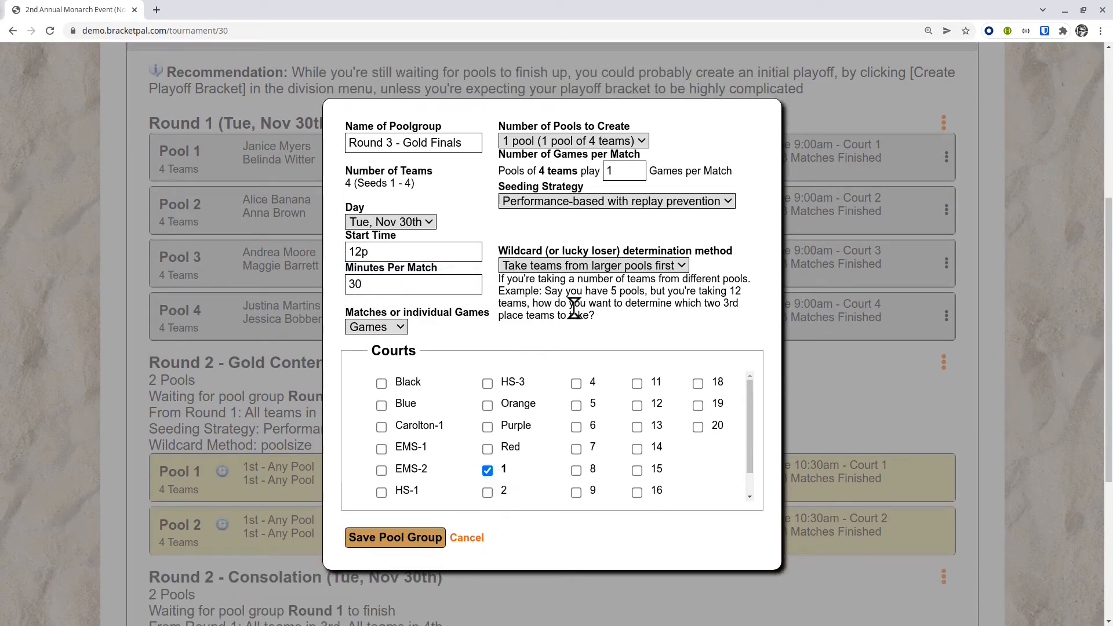
click(394, 540)
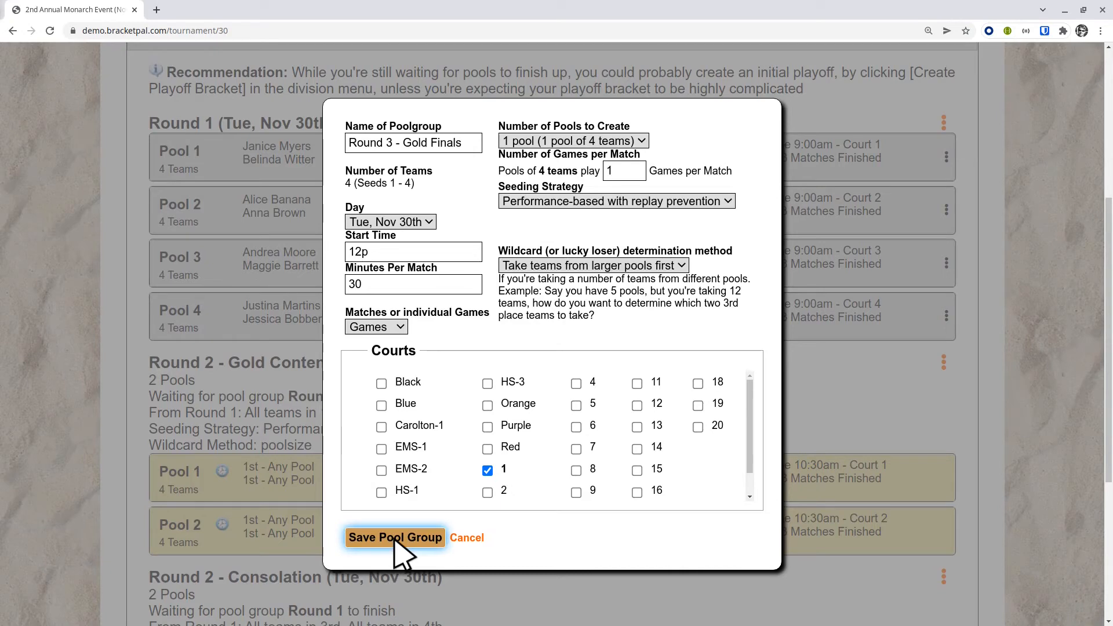
- Examine the Round 3 - Gold Finals entry, checking which pool group it waits for and which placings feed it
scroll(454, 503, down, 6)
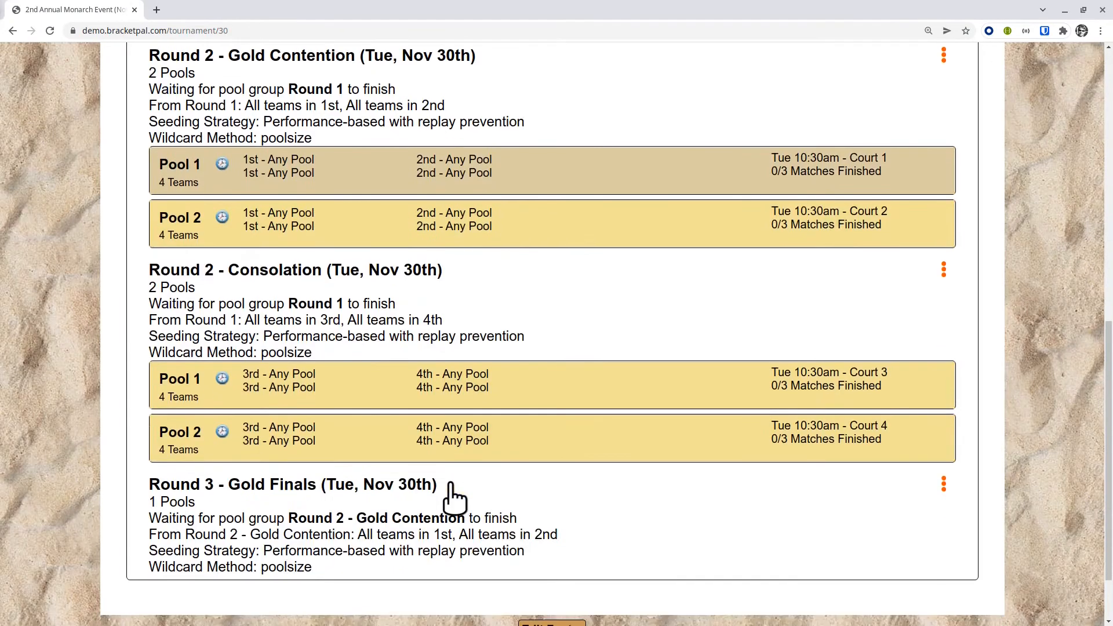
drag(152, 402, 384, 502)
click(363, 493)
drag(325, 482, 355, 450)
click(187, 413)
click(293, 214)
scroll(295, 232, up, 2)
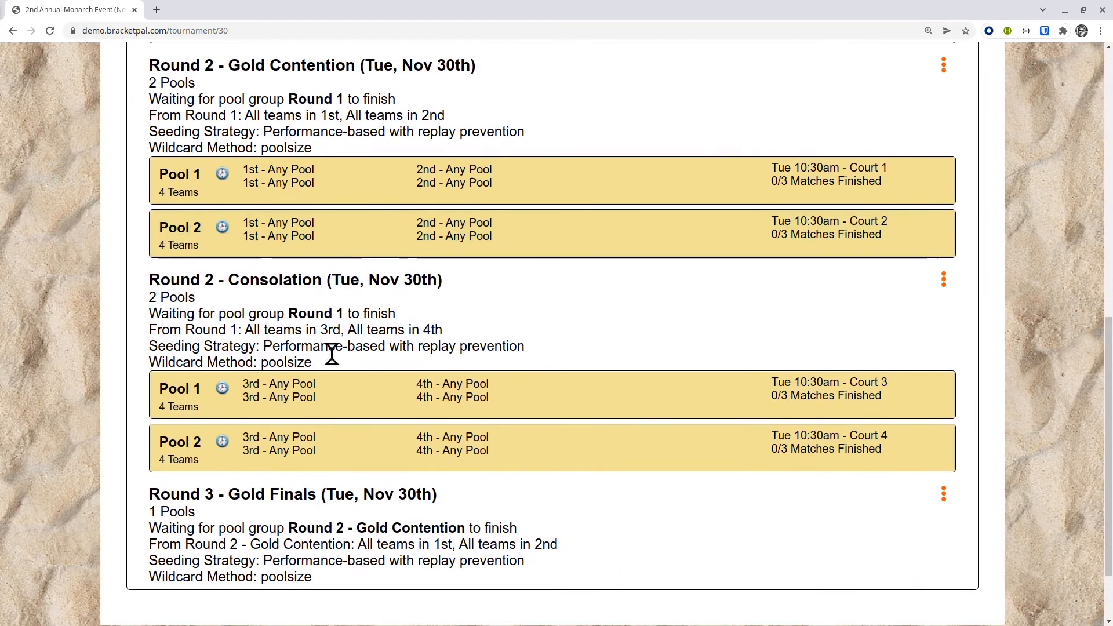
drag(256, 494, 273, 540)
click(276, 548)
drag(314, 581, 348, 566)
click(193, 528)
click(348, 567)
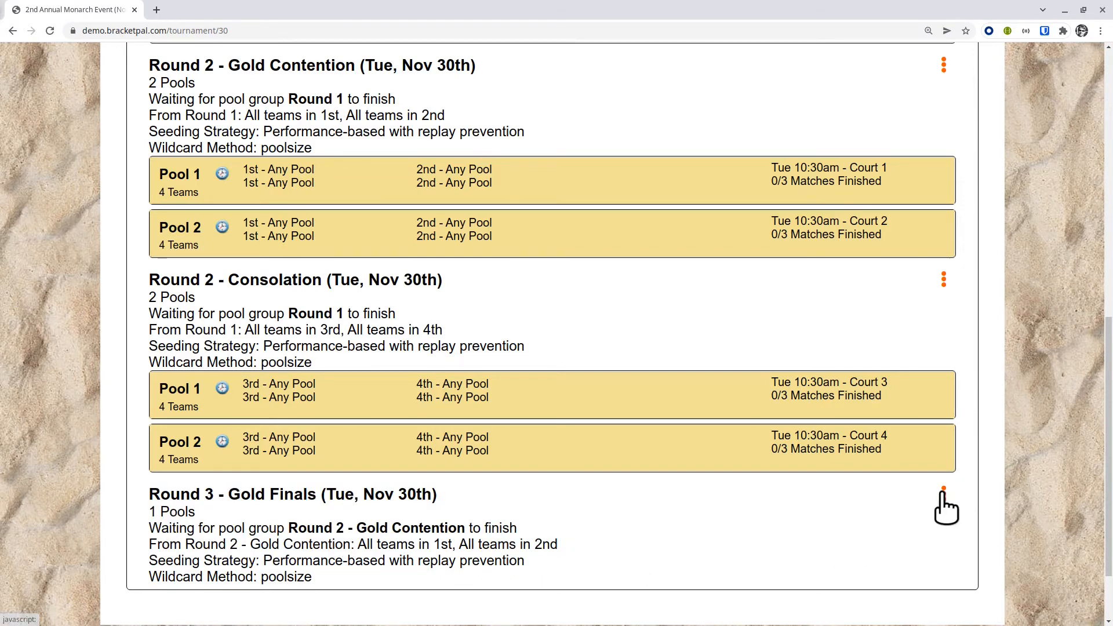
click(944, 497)
click(777, 544)
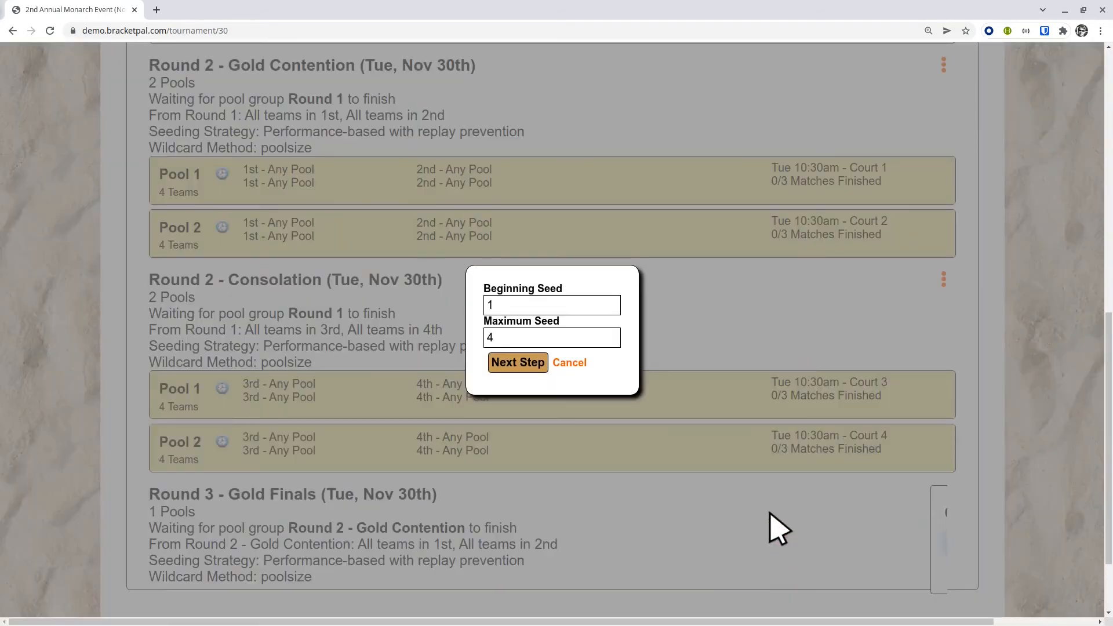
click(582, 365)
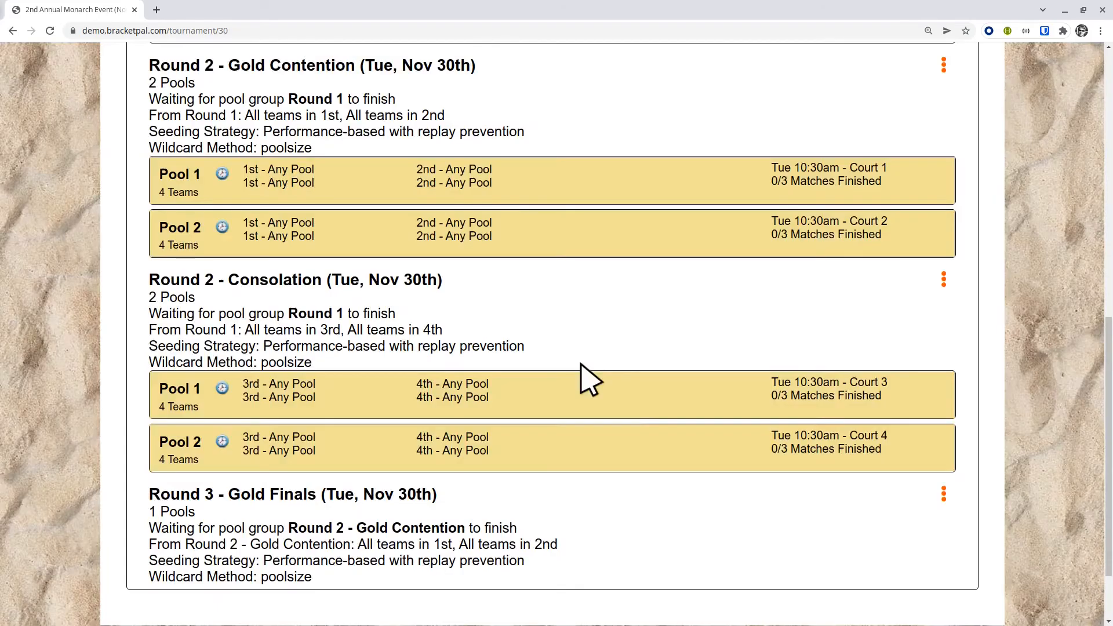
- Review the Round 2 groups' seeding strategy and wildcard method alongside the Round 3 - Gold Finals heading
drag(278, 494, 278, 508)
click(278, 505)
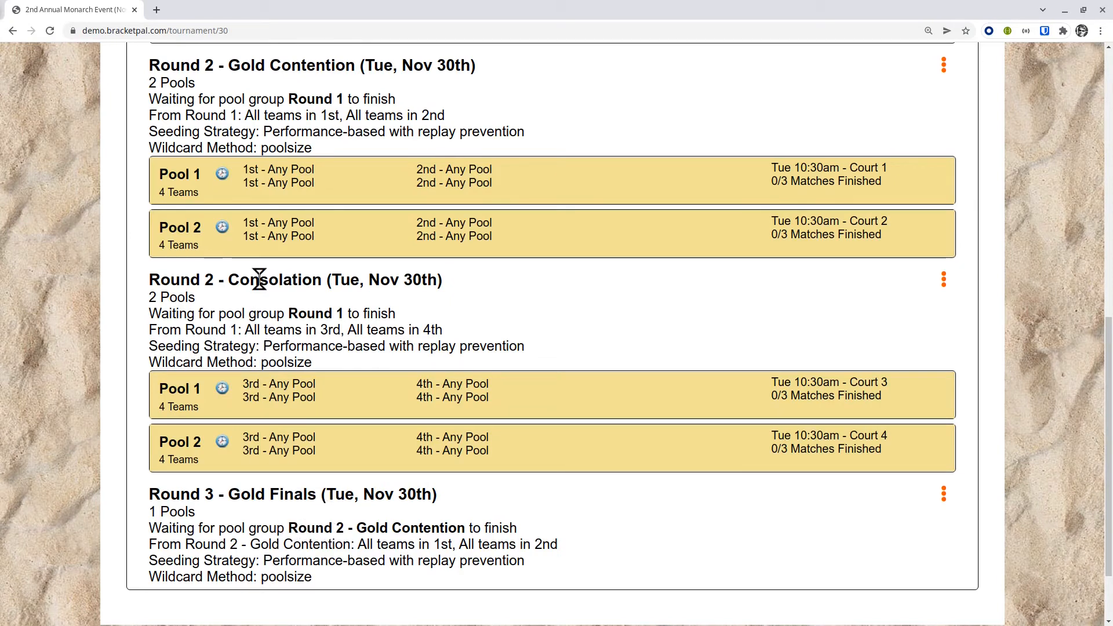
scroll(276, 285, up, 1)
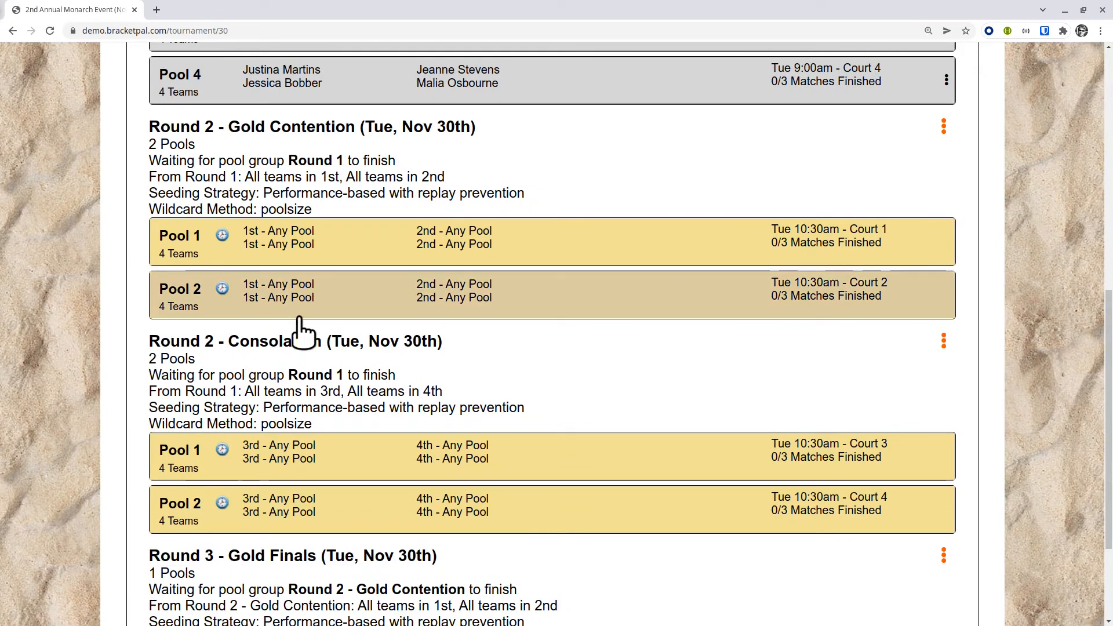
scroll(314, 106, up, 1)
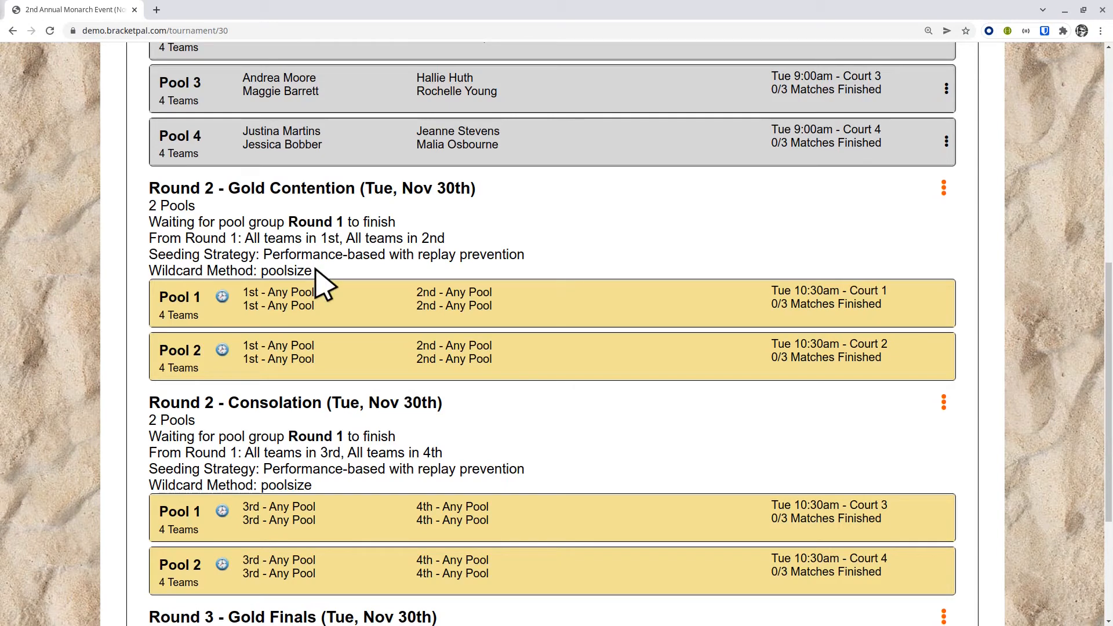
drag(314, 271, 285, 256)
click(285, 256)
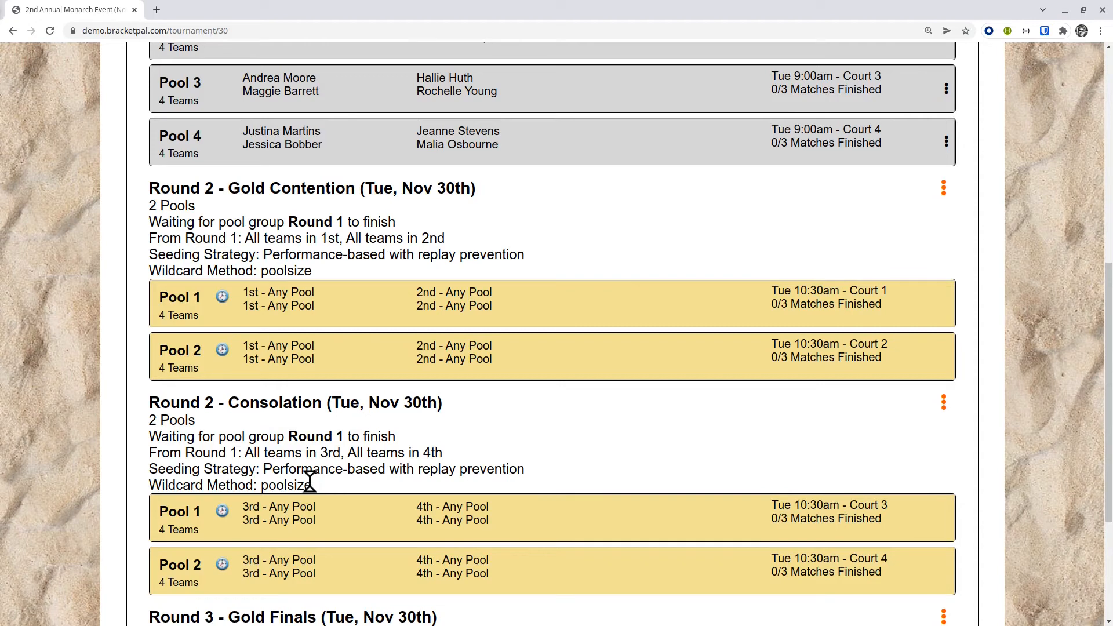
scroll(313, 461, down, 3)
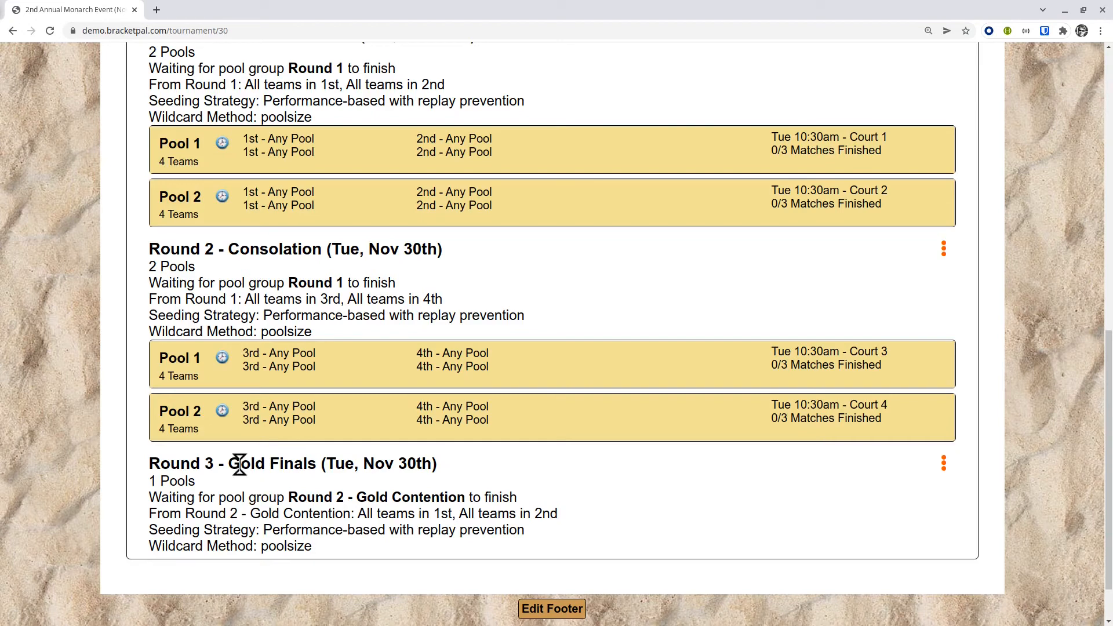
drag(230, 465, 331, 474)
click(330, 474)
drag(228, 464, 319, 468)
click(317, 466)
scroll(353, 442, up, 4)
scroll(400, 400, down, 4)
- Delete the Round 3 - Gold Finals pool group
click(944, 463)
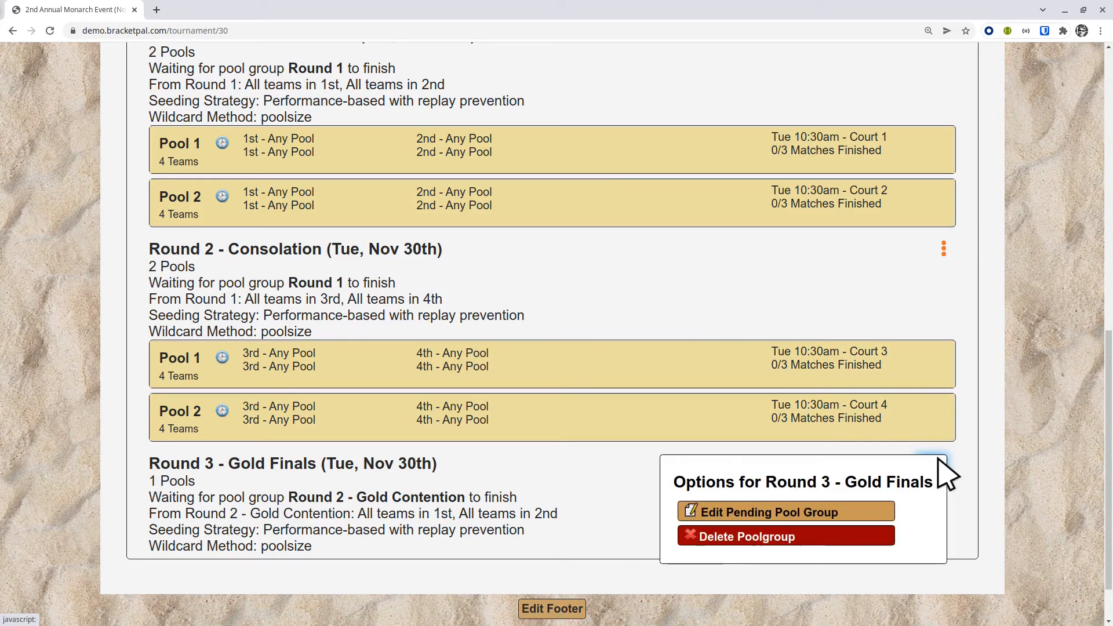
click(780, 536)
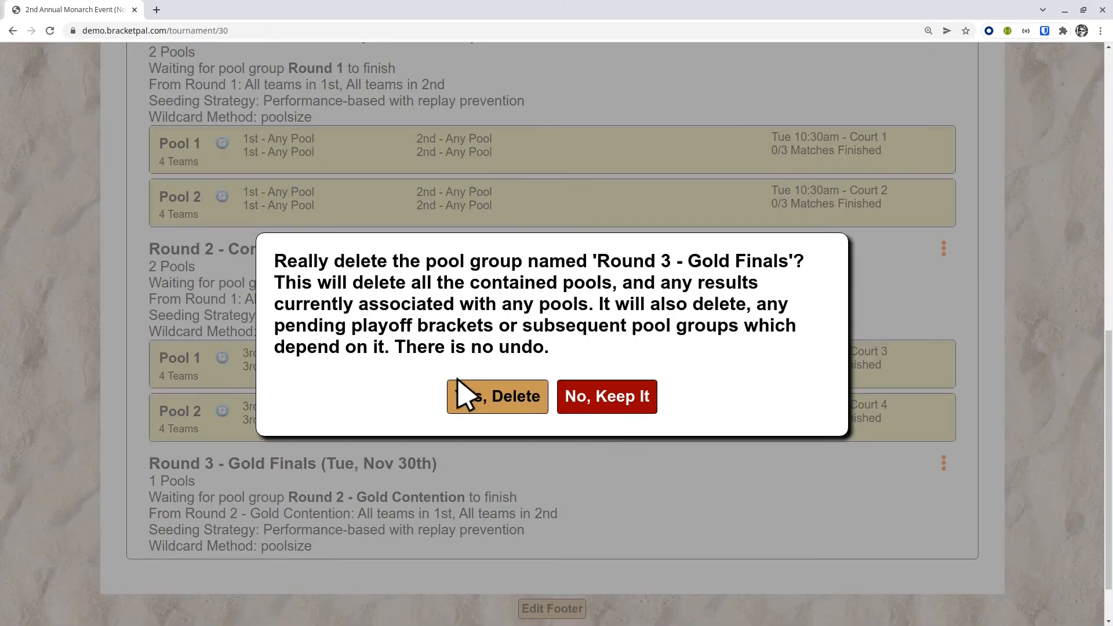
click(482, 406)
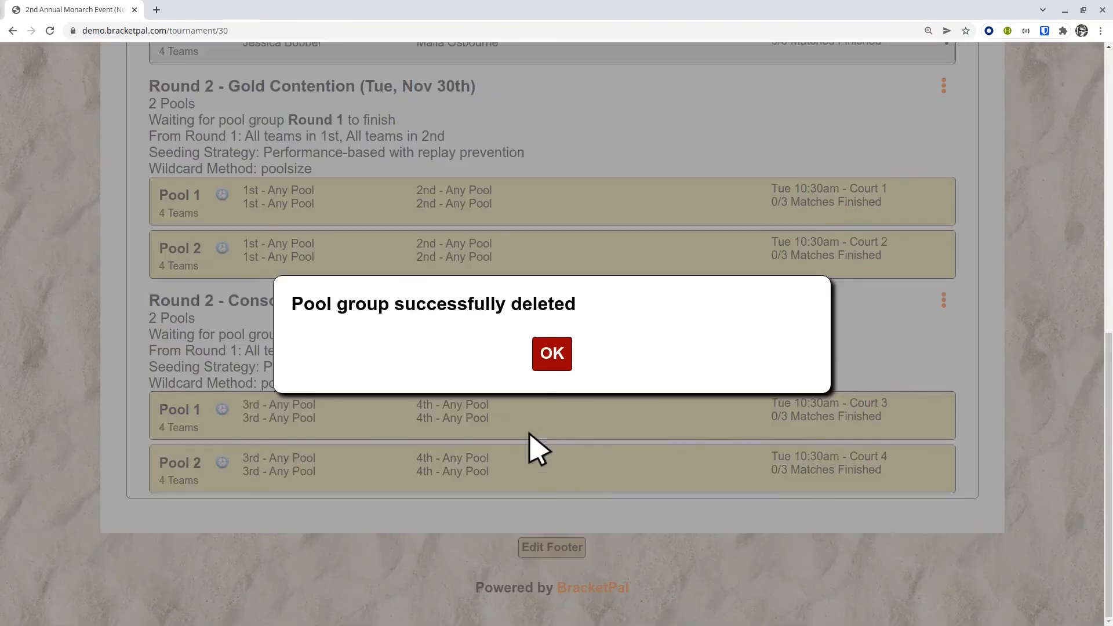
click(553, 359)
- Start a Women's Open playoff bracket that takes its teams from Round 2 - Gold Contention, including seeds 1 to 2
scroll(614, 369, up, 6)
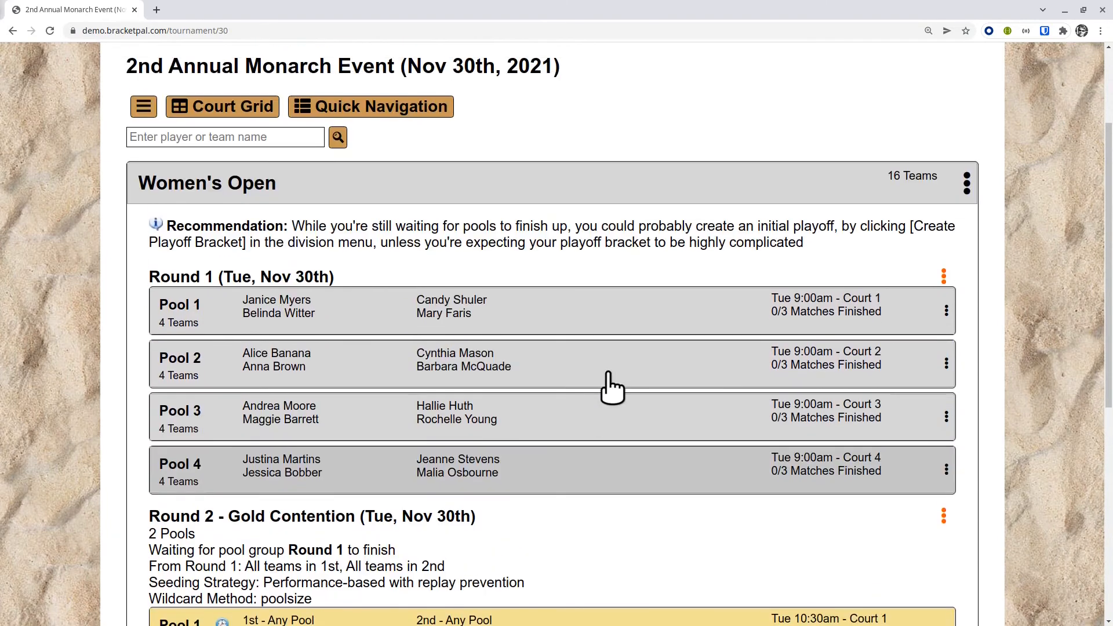
scroll(526, 293, down, 7)
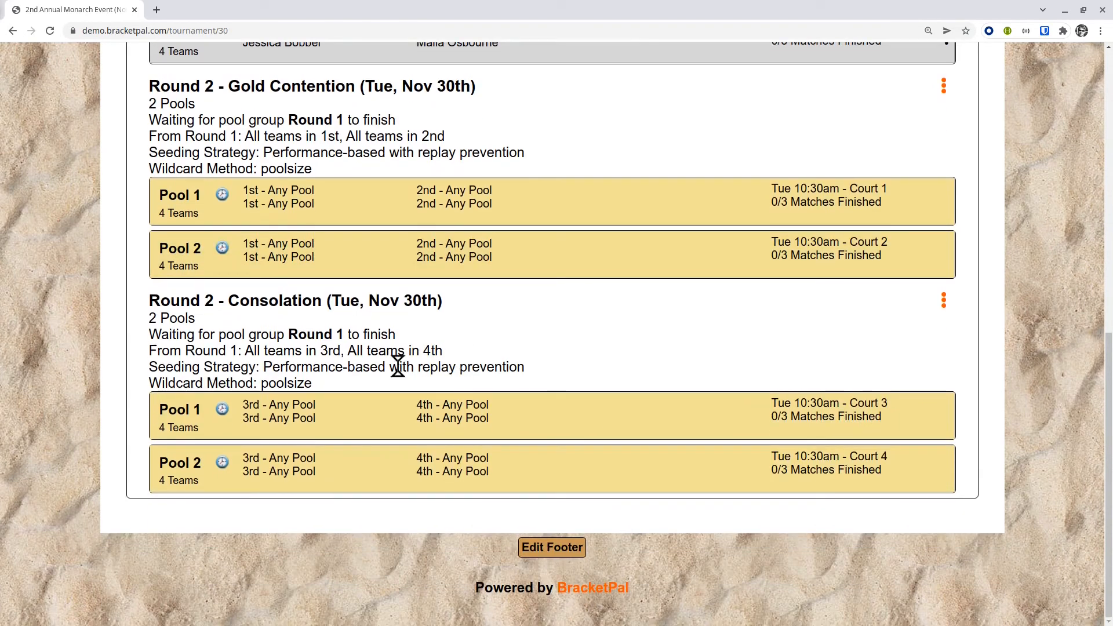
drag(335, 137, 360, 137)
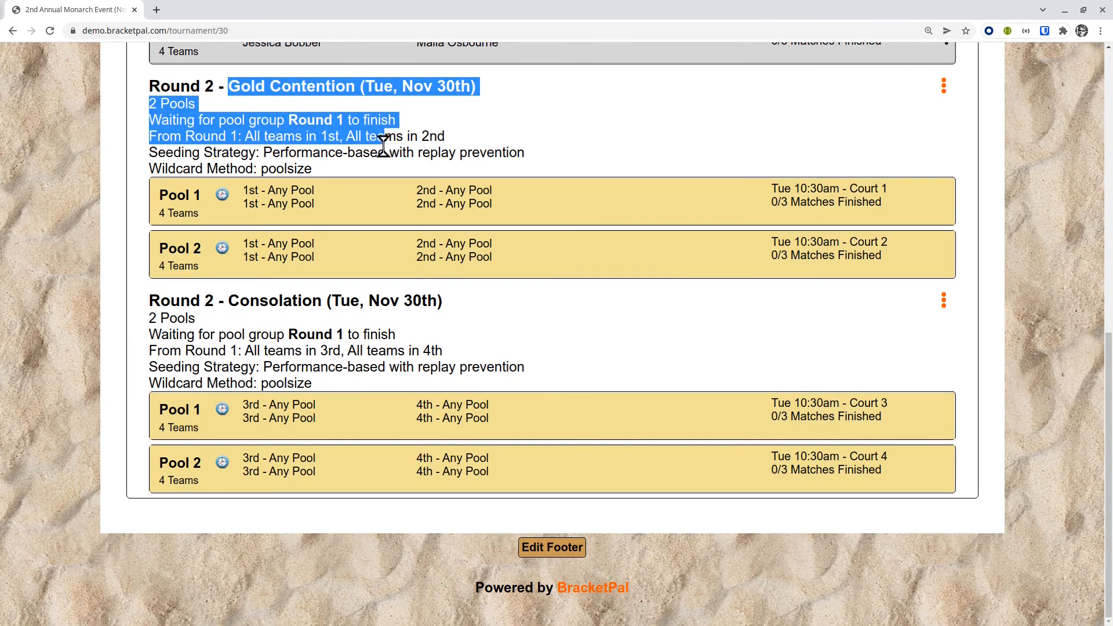
click(345, 174)
scroll(492, 293, up, 4)
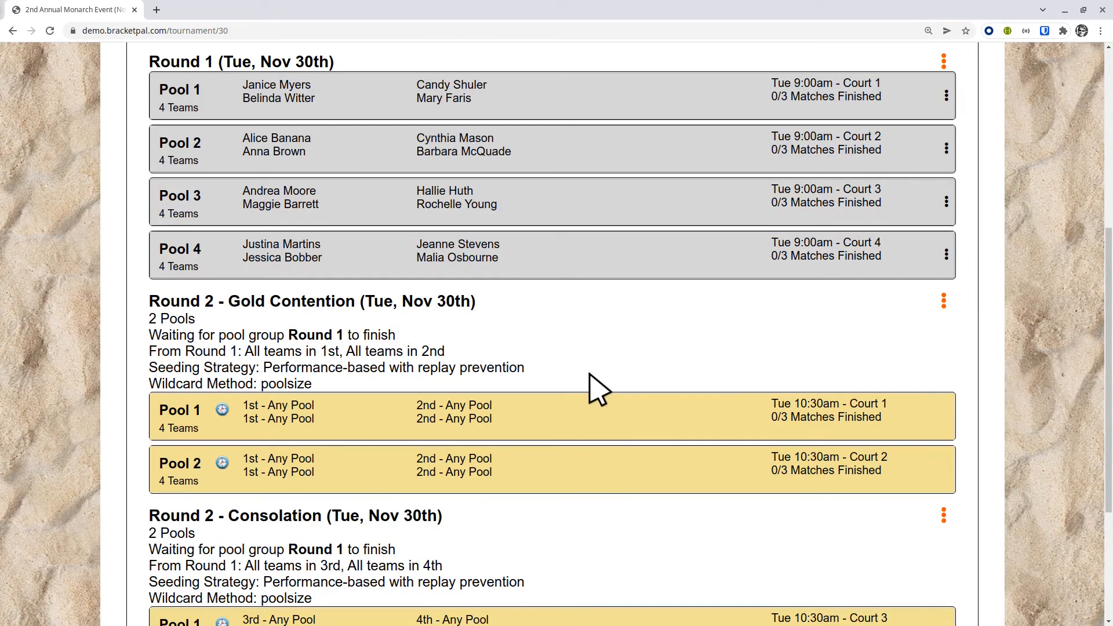
scroll(604, 397, up, 5)
click(964, 254)
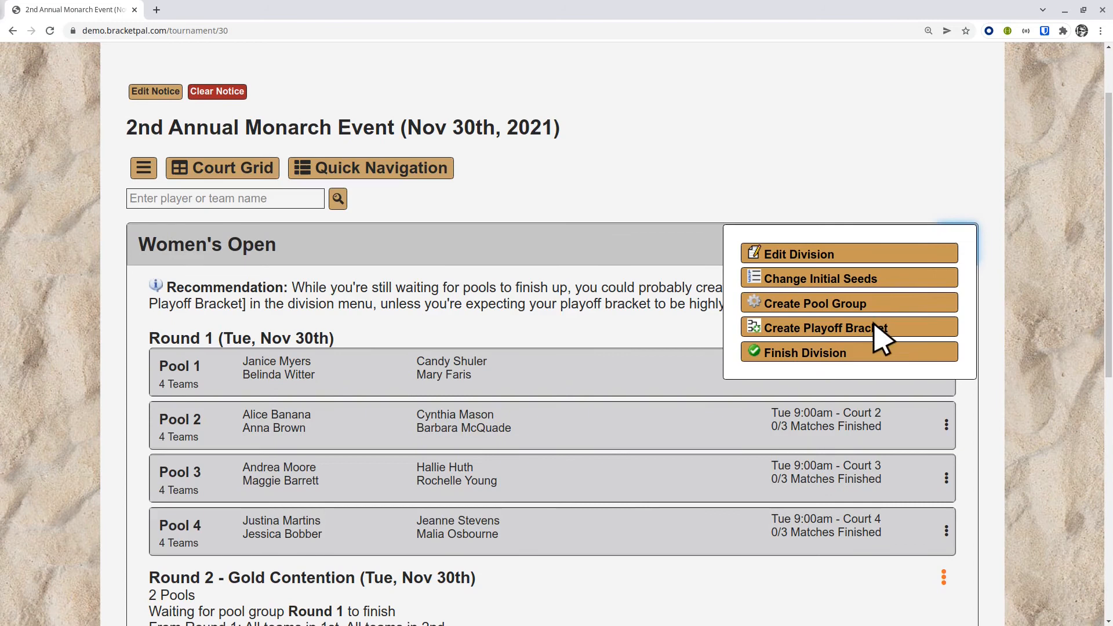
click(877, 329)
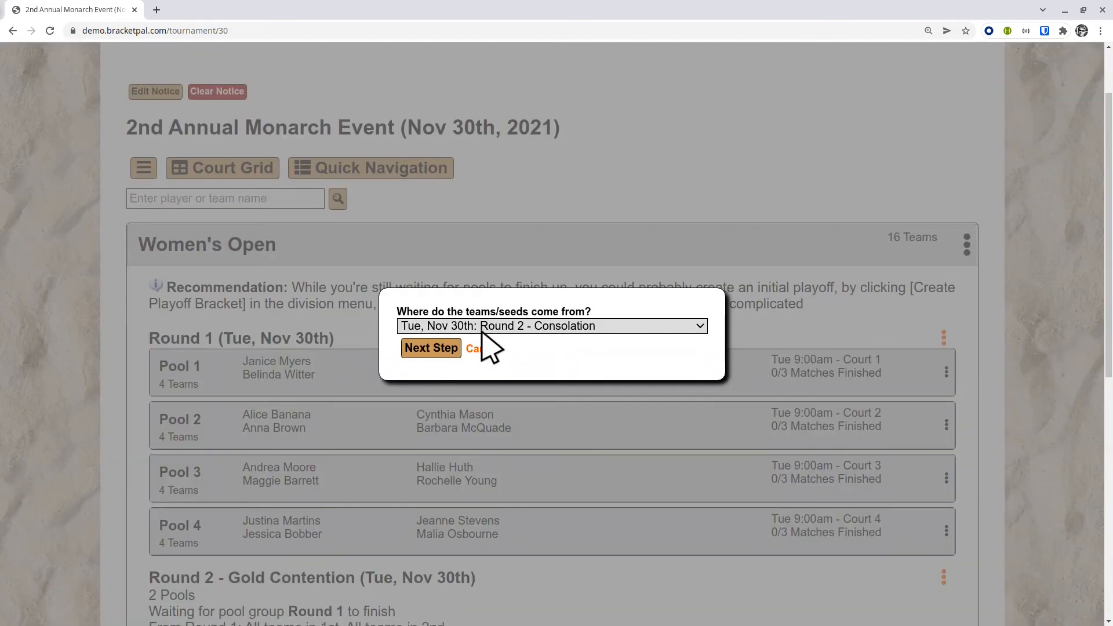
click(497, 328)
click(584, 367)
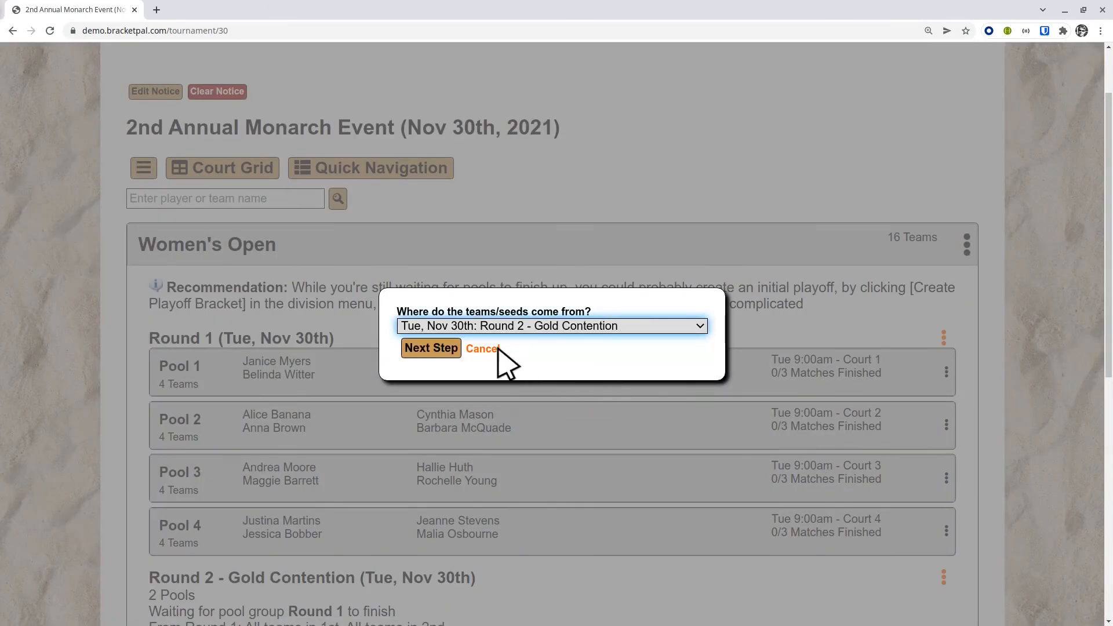
click(430, 348)
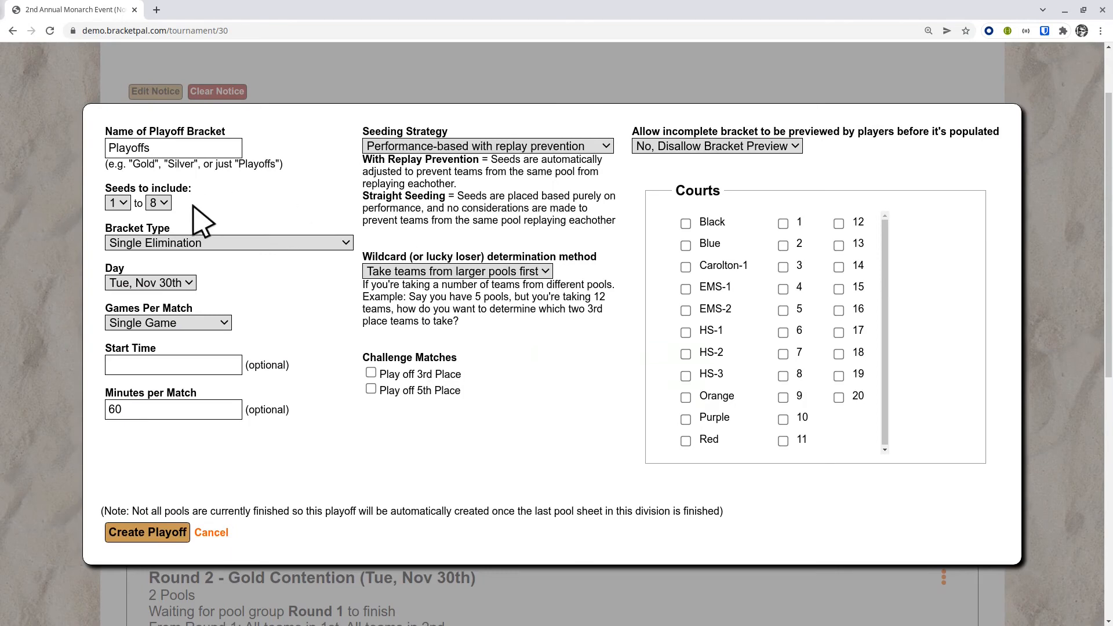
click(163, 203)
click(154, 231)
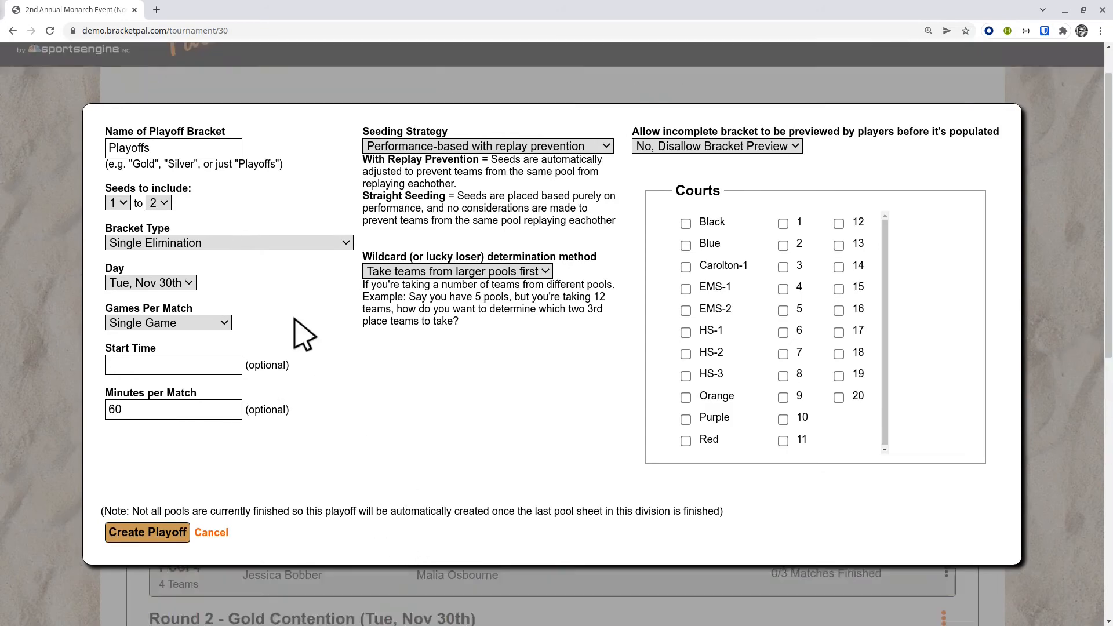
- Name the playoff bracket Gold Final, with a start time of 12p and 3 games per match
click(160, 149)
key(ctrl+a)
text(G)
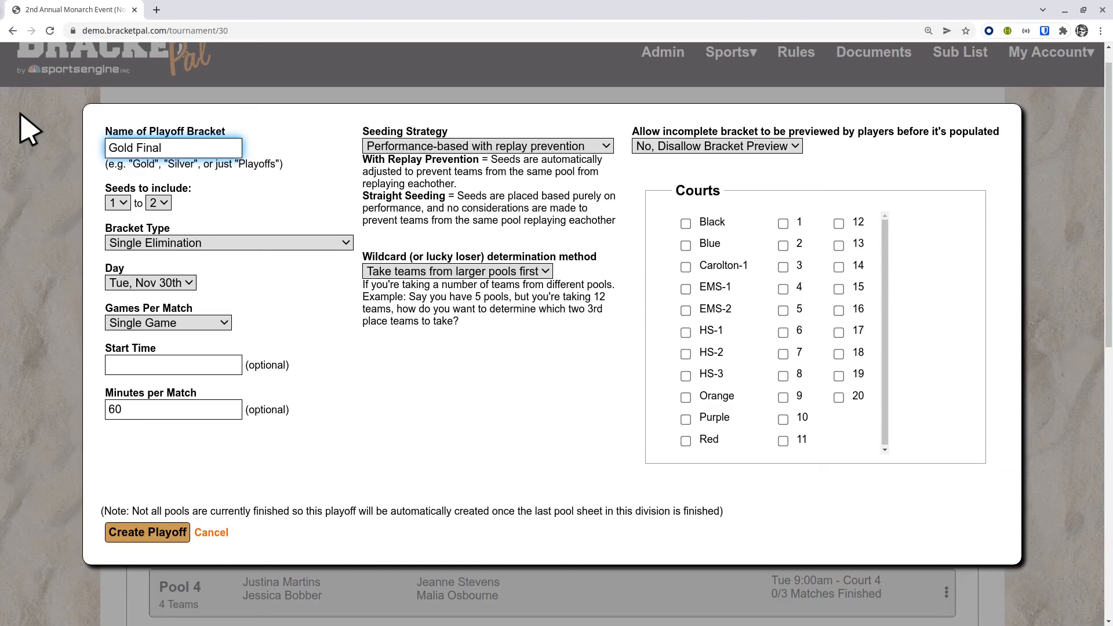
click(160, 360)
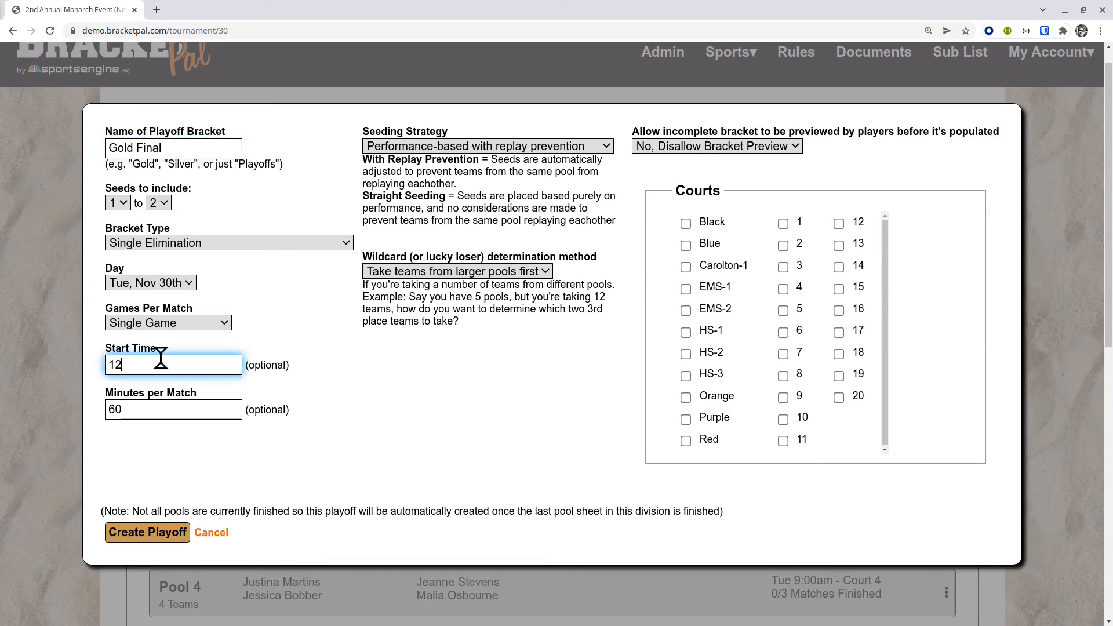
click(165, 415)
click(168, 323)
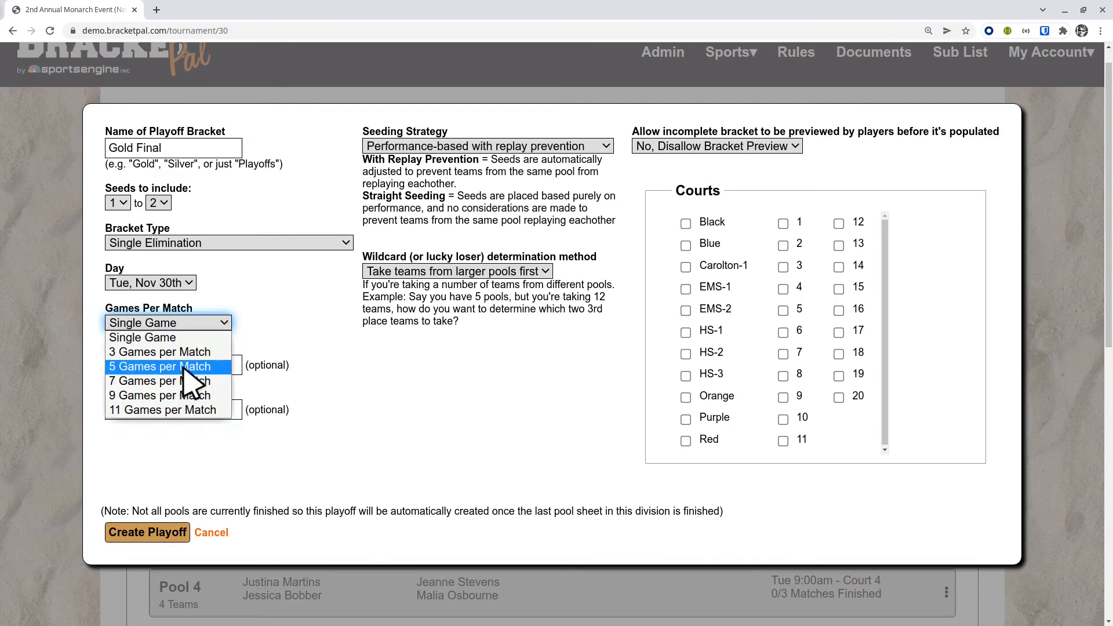
click(159, 352)
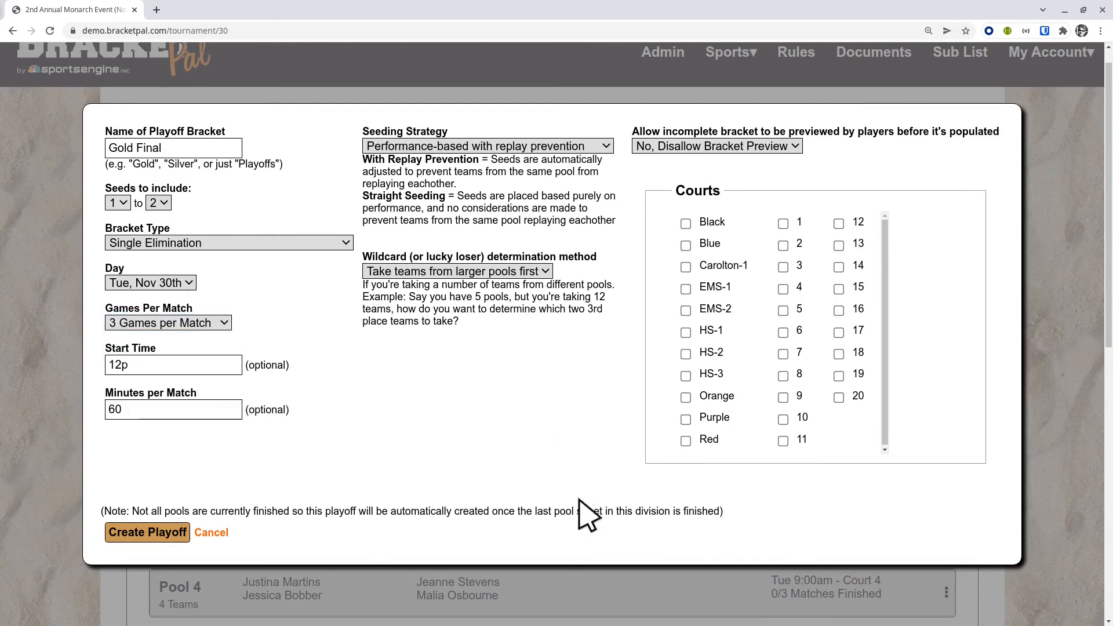
- Allow players to preview the incomplete bracket, assign court 1, and create the playoff
click(695, 148)
click(684, 171)
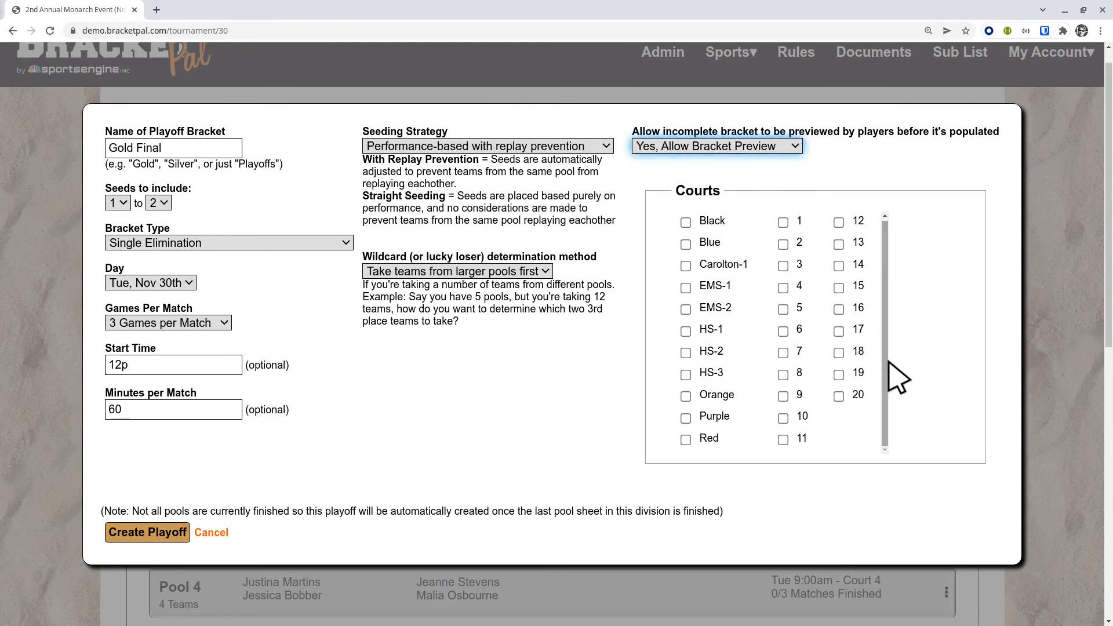
click(783, 222)
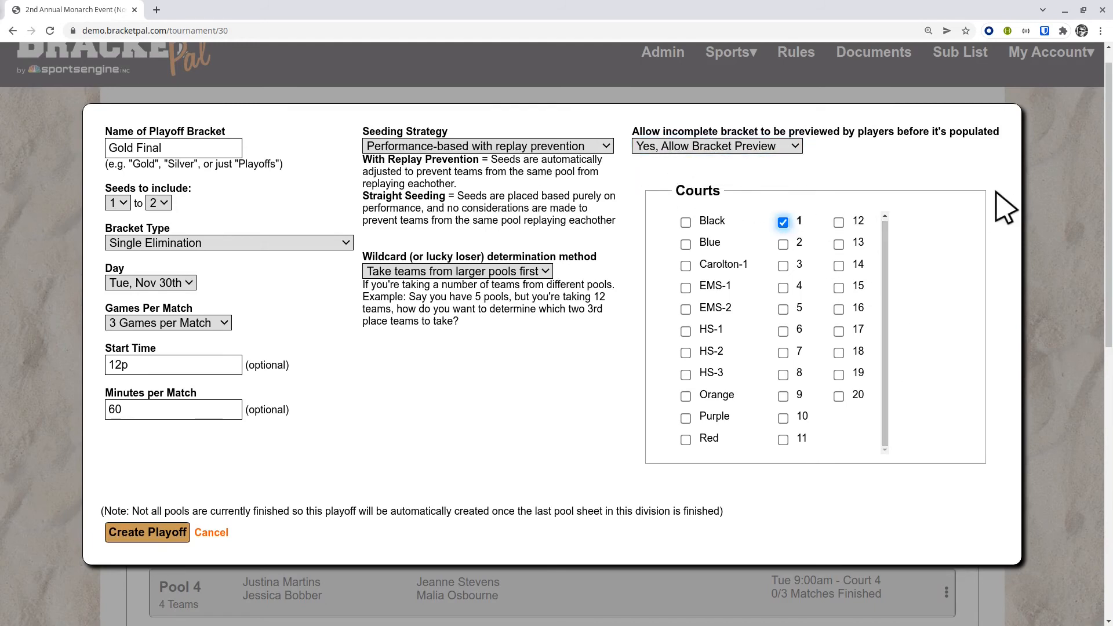
click(126, 535)
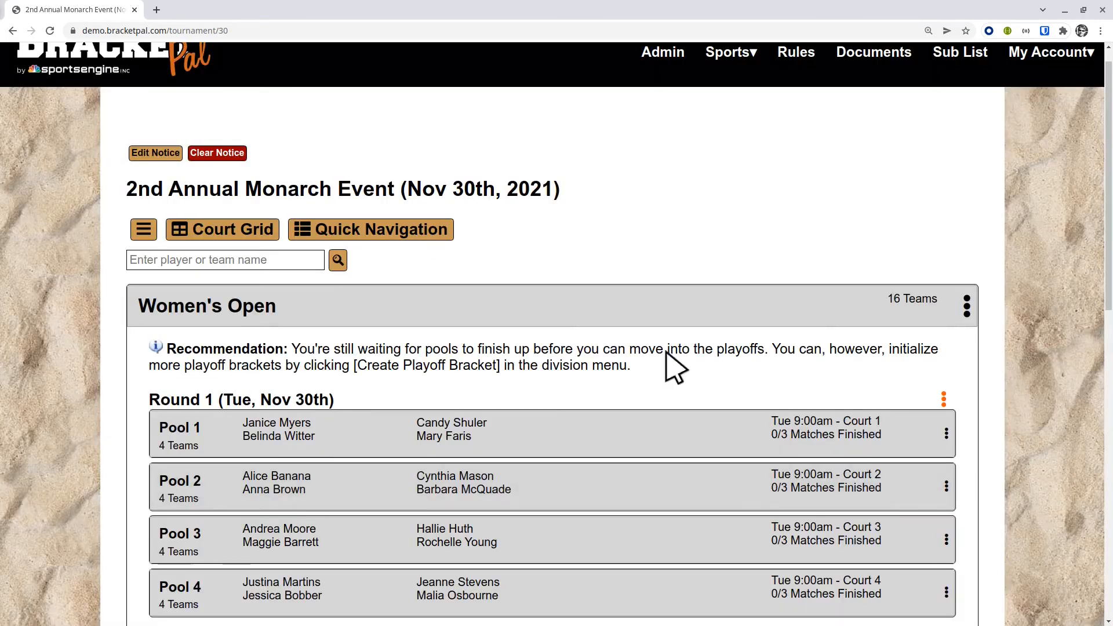
- Review the Women's Open structure from the Round 1 pools through both Round 2 groups to the Gold Final bracket, checking what feeds each stage
scroll(695, 353, down, 12)
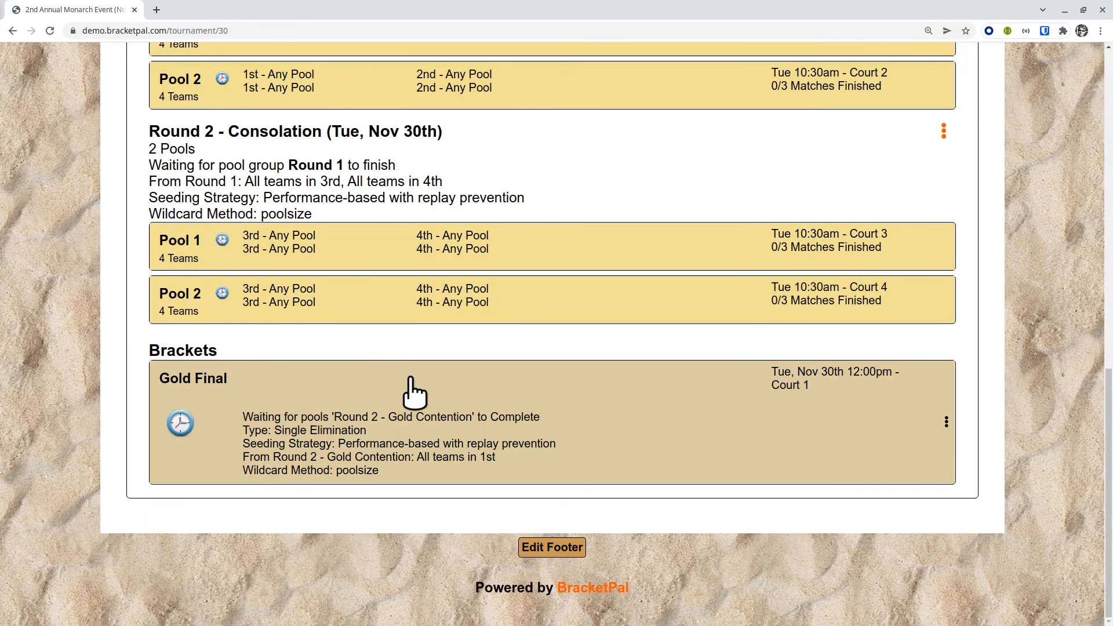
scroll(429, 302, up, 5)
scroll(441, 290, up, 5)
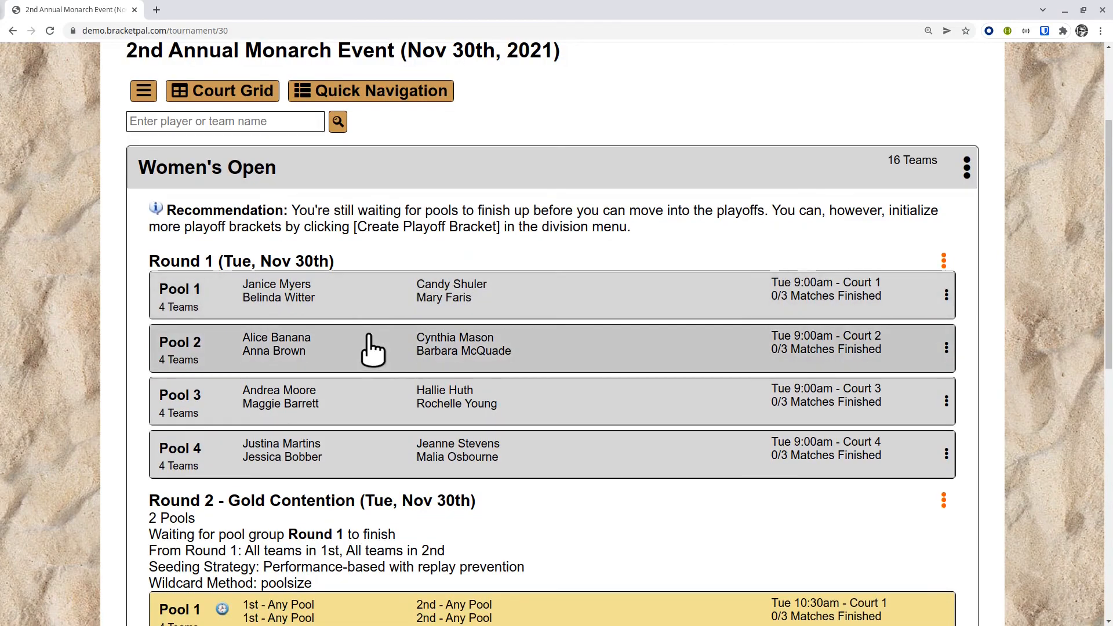
scroll(394, 365, down, 5)
scroll(413, 389, down, 3)
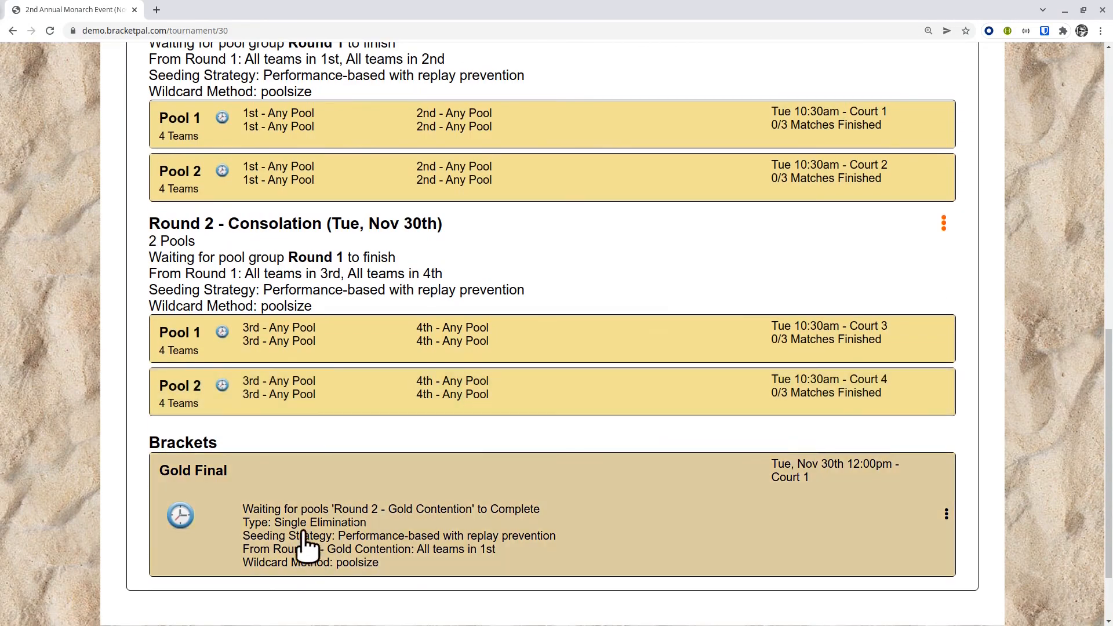
scroll(398, 380, up, 3)
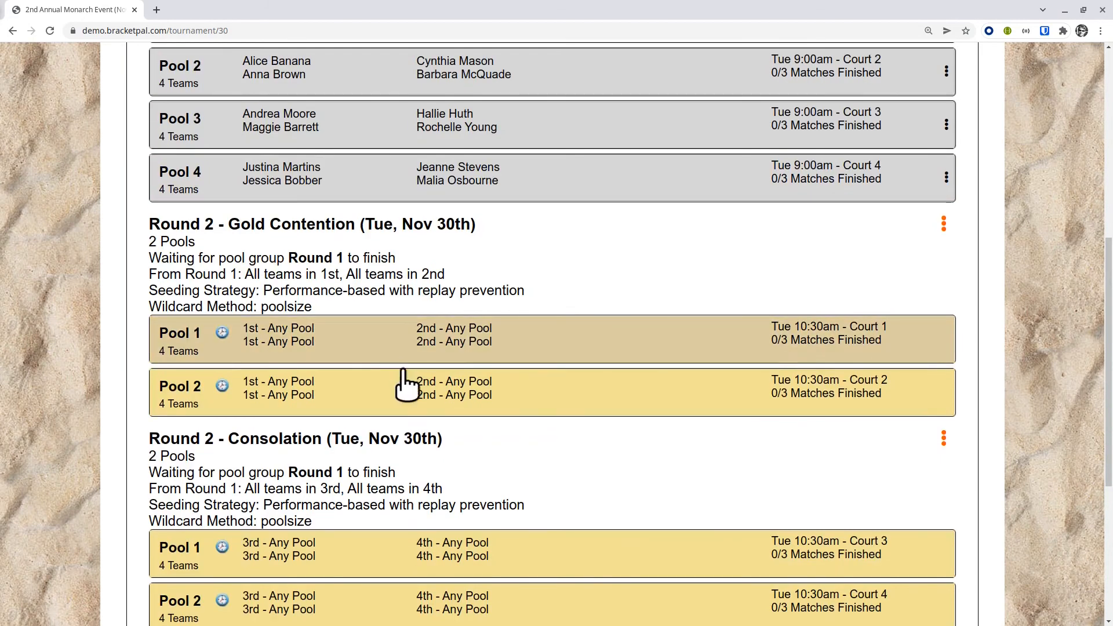
scroll(393, 430, down, 3)
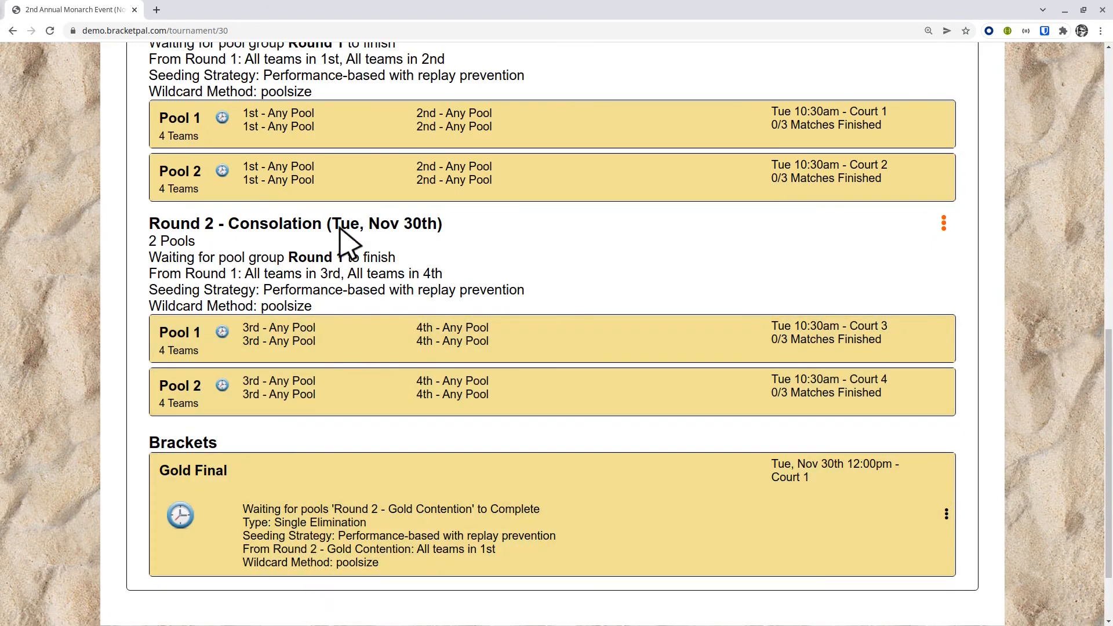
scroll(359, 244, up, 3)
scroll(406, 377, down, 4)
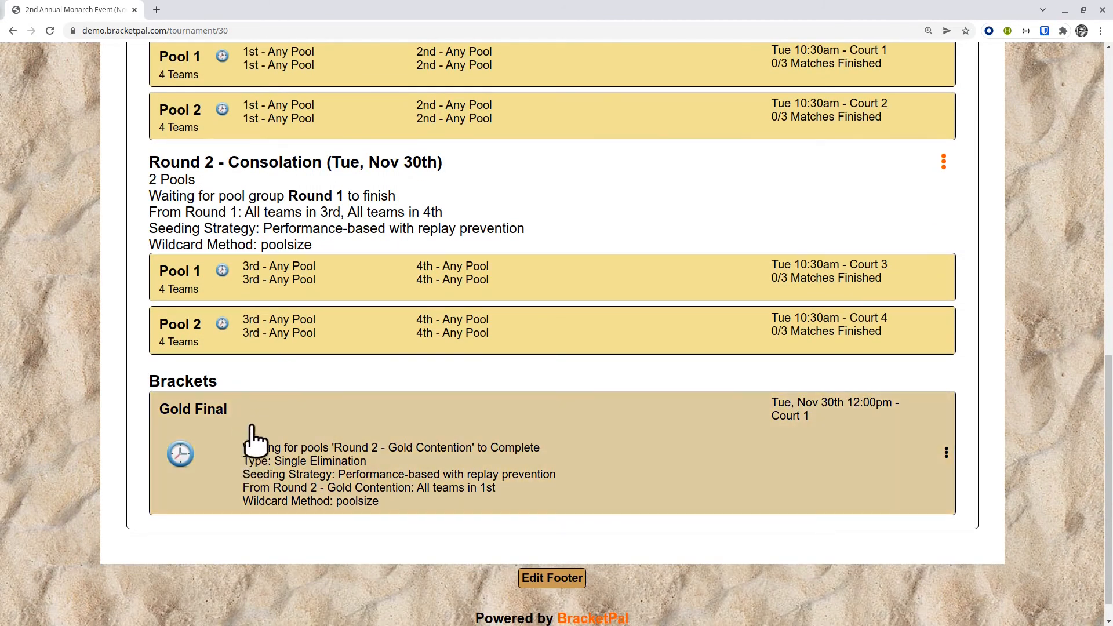
double_click(181, 385)
click(182, 373)
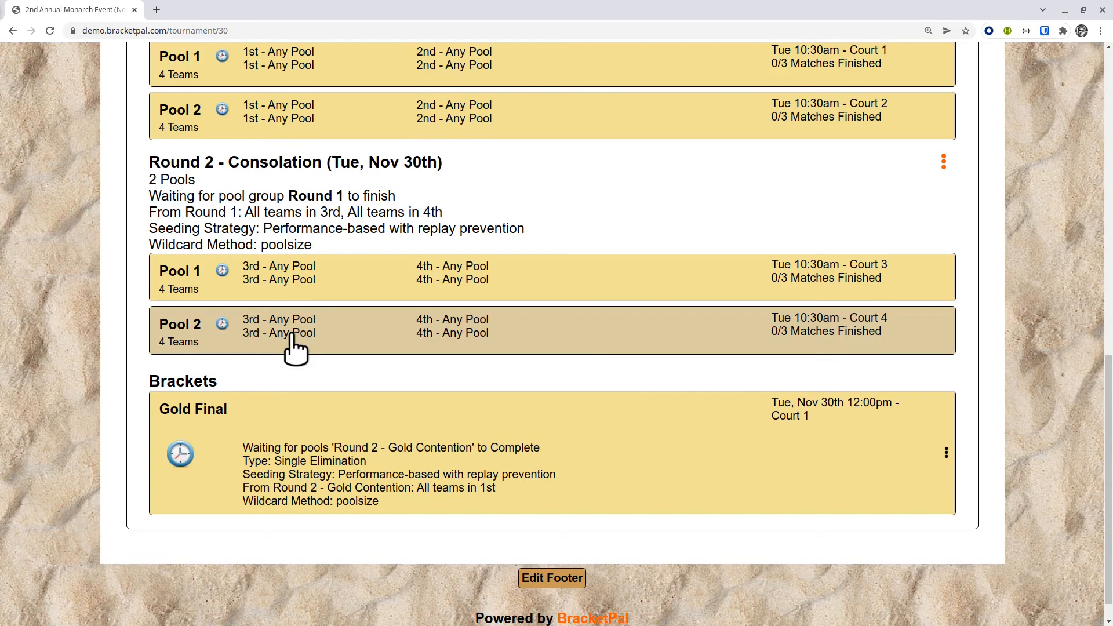
scroll(293, 348, up, 10)
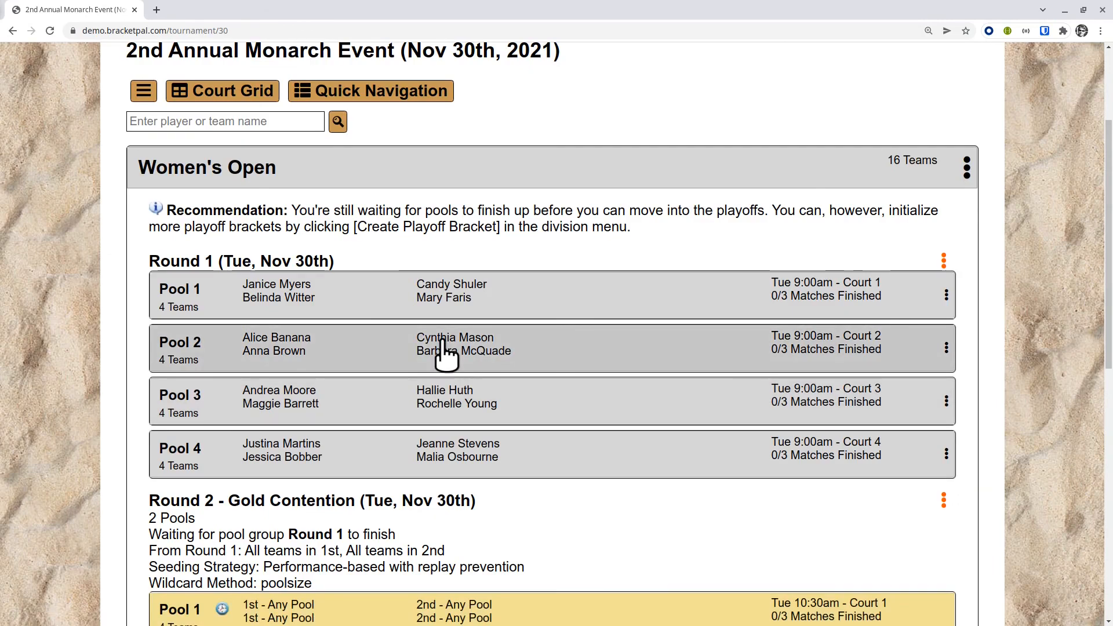